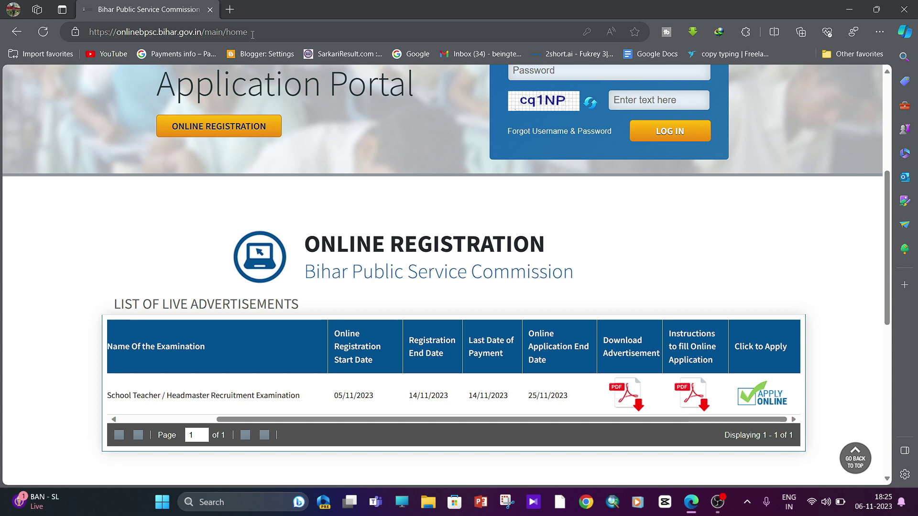
- Open the online application form for the School Teacher / Headmaster Recruitment Examination from the list of live advertisements
click(253, 35)
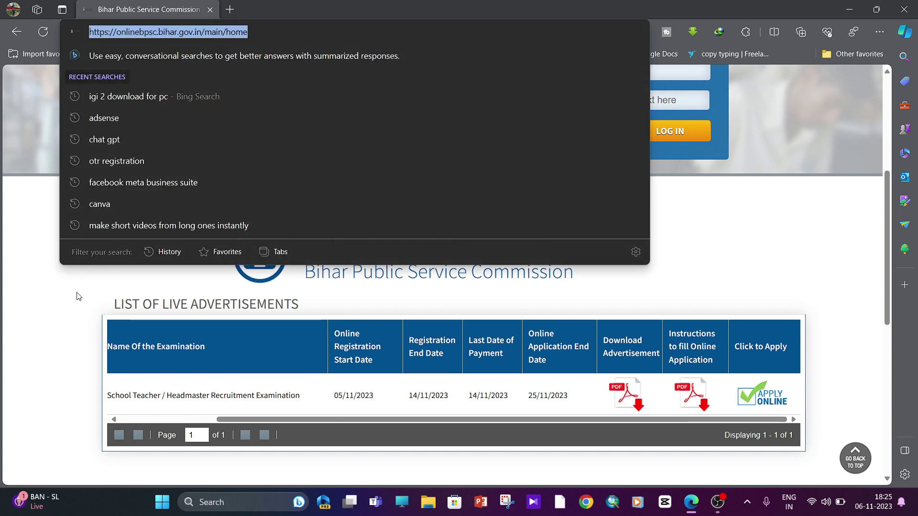
click(50, 296)
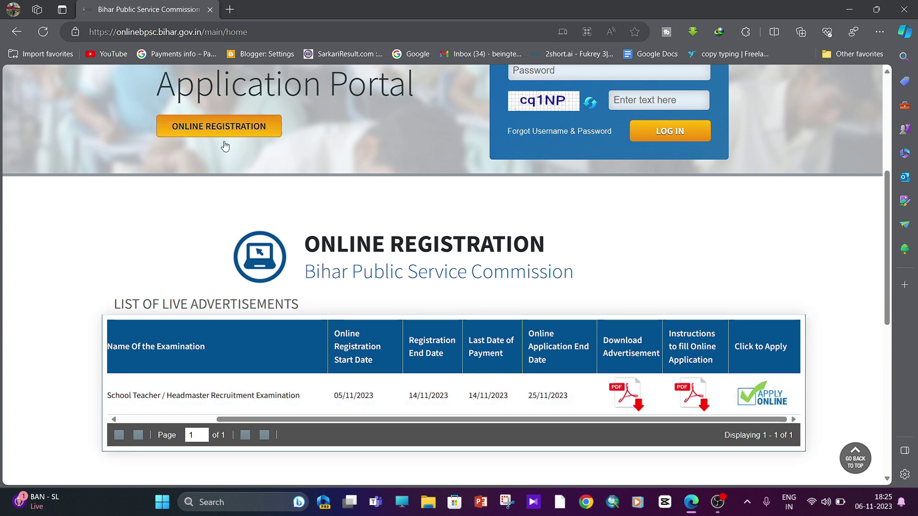
click(764, 403)
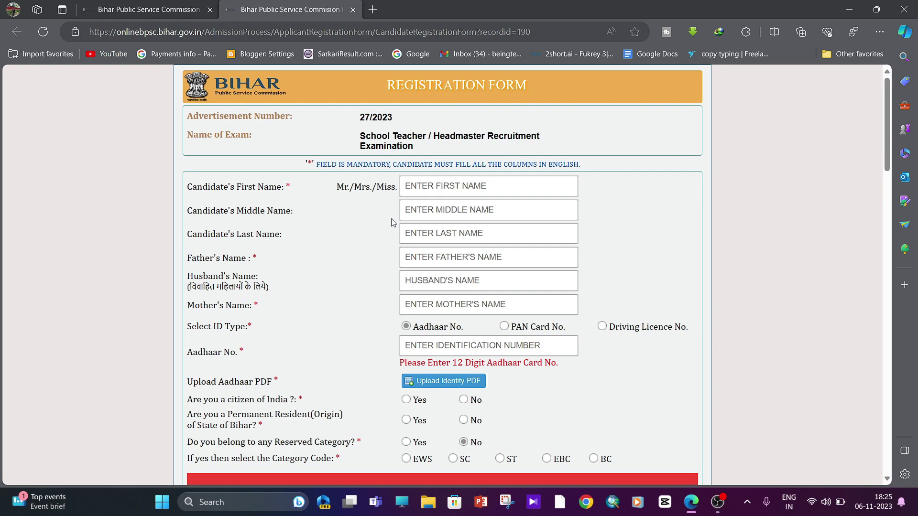
- Look through the registration form from the address and verification sections back to the name, parent, ID type and Aadhaar PDF fields
scroll(446, 268, down, 20)
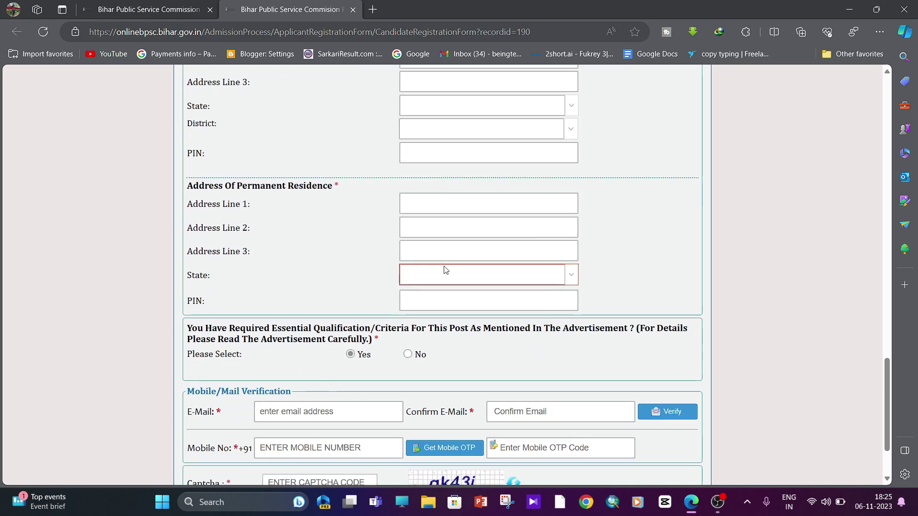
scroll(446, 268, up, 10)
scroll(445, 269, up, 10)
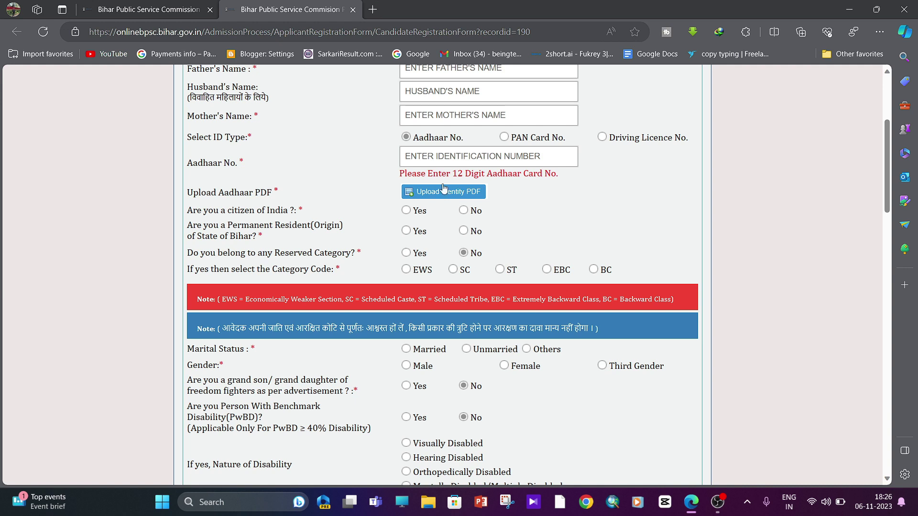
scroll(369, 205, down, 1)
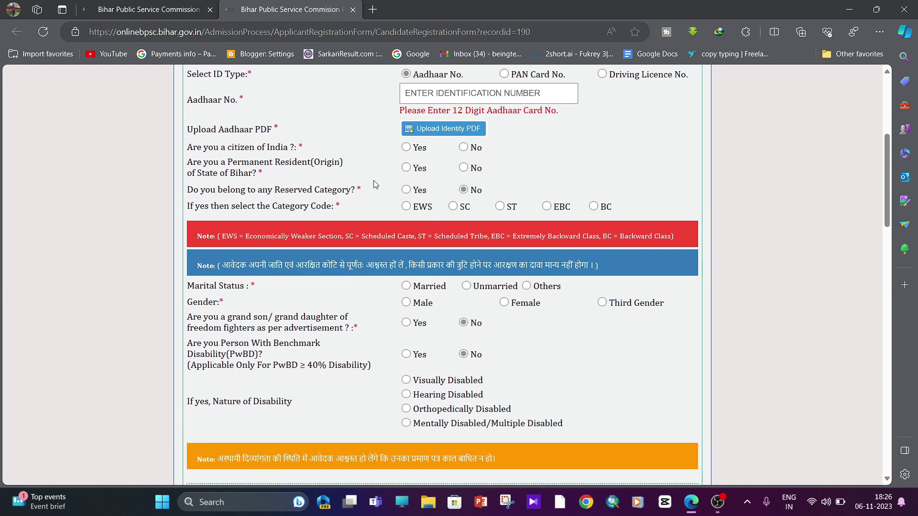
scroll(422, 236, up, 2)
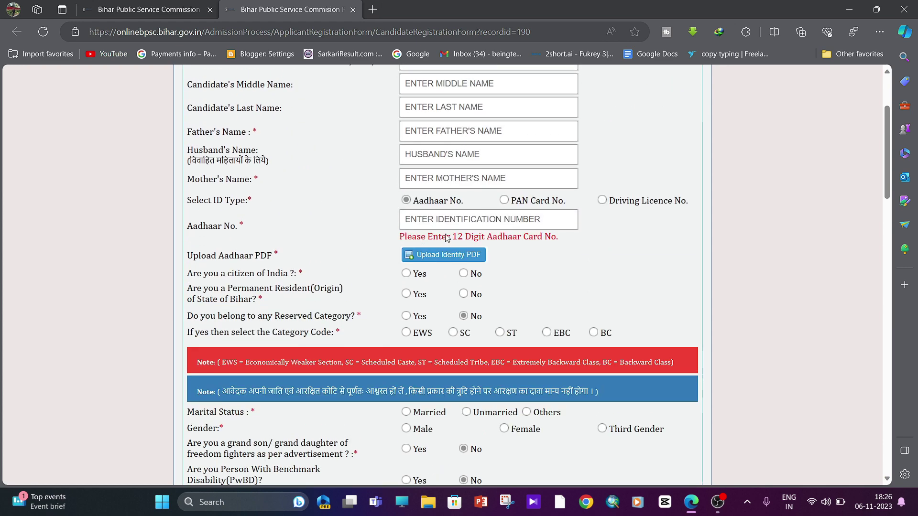
scroll(446, 238, up, 2)
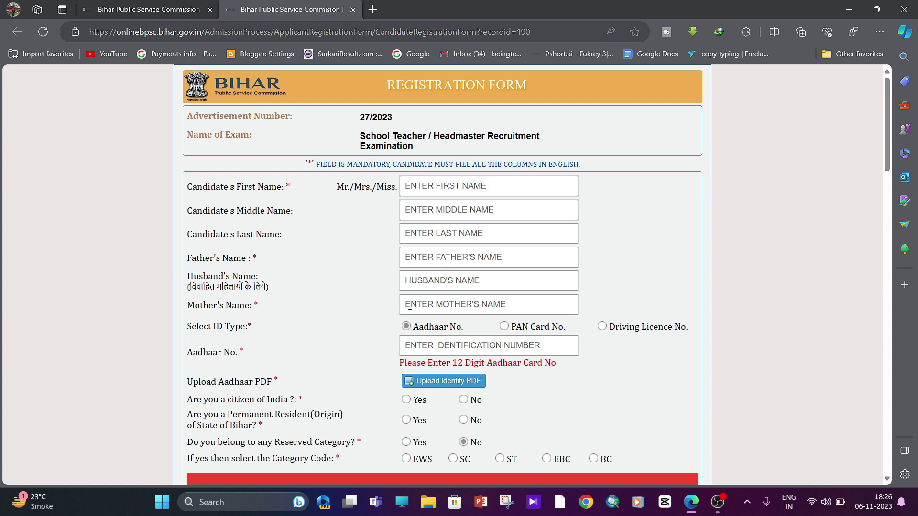
click(421, 282)
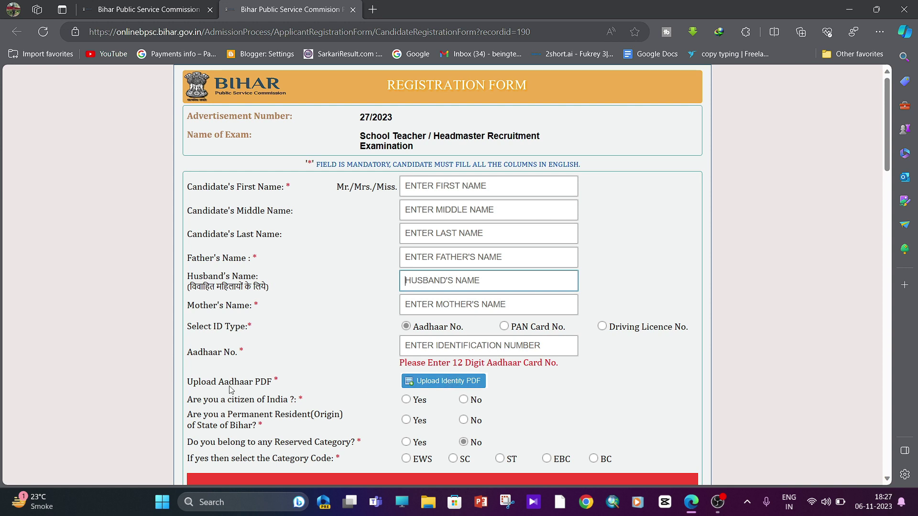
mouse_move(269, 382)
mouse_down()
mouse_move(255, 384)
mouse_move(266, 383)
mouse_up()
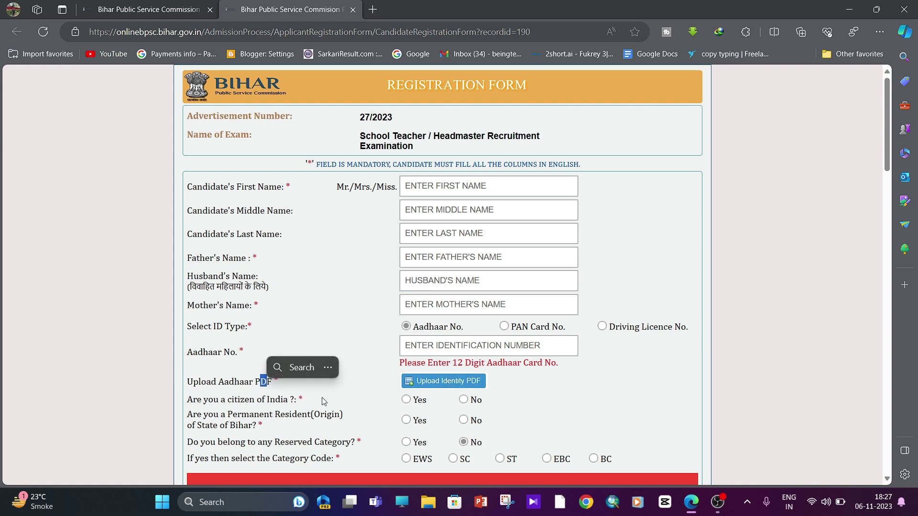
- Answer Yes to Indian citizenship, view the certificate fields for Bihar permanent residents, and set permanent residency to No
scroll(453, 361, down, 3)
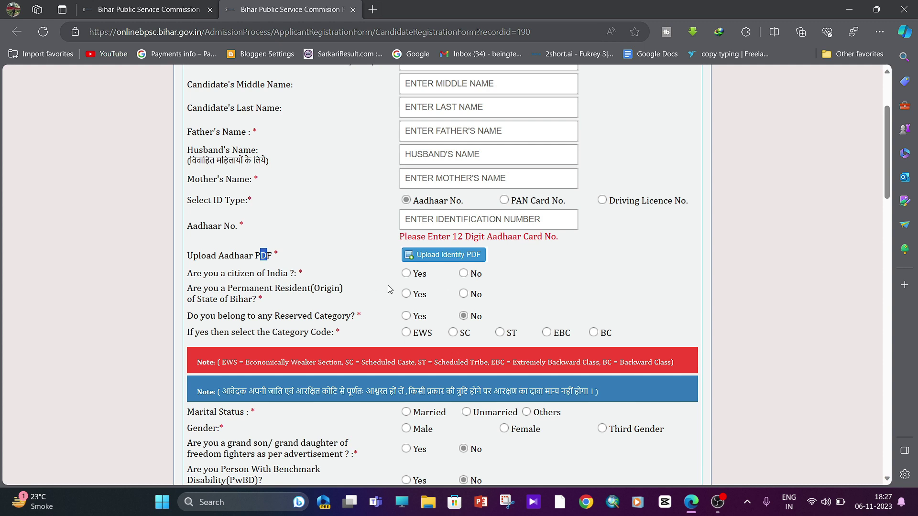
click(406, 274)
click(407, 294)
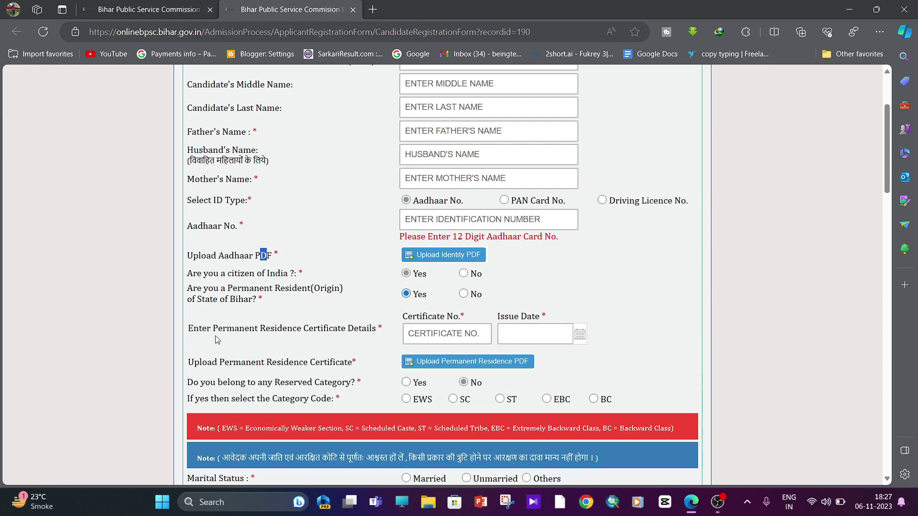
drag(194, 329, 367, 330)
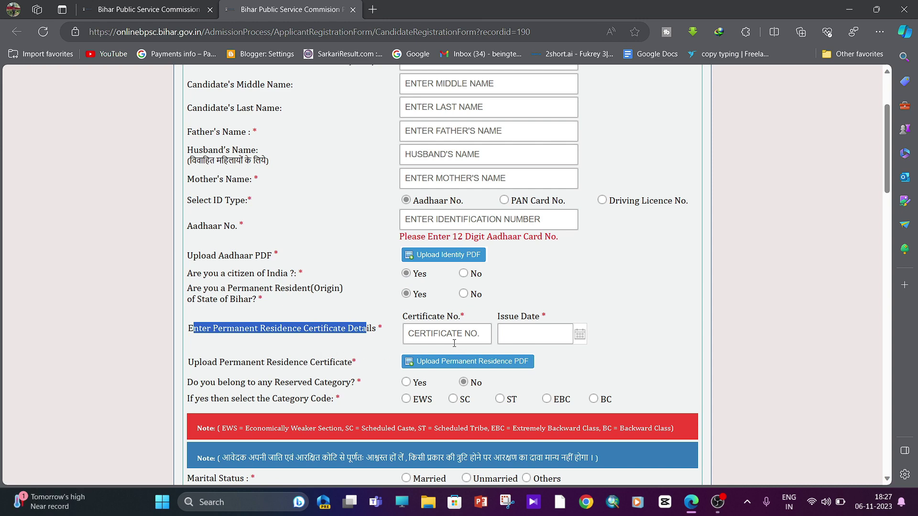
click(463, 294)
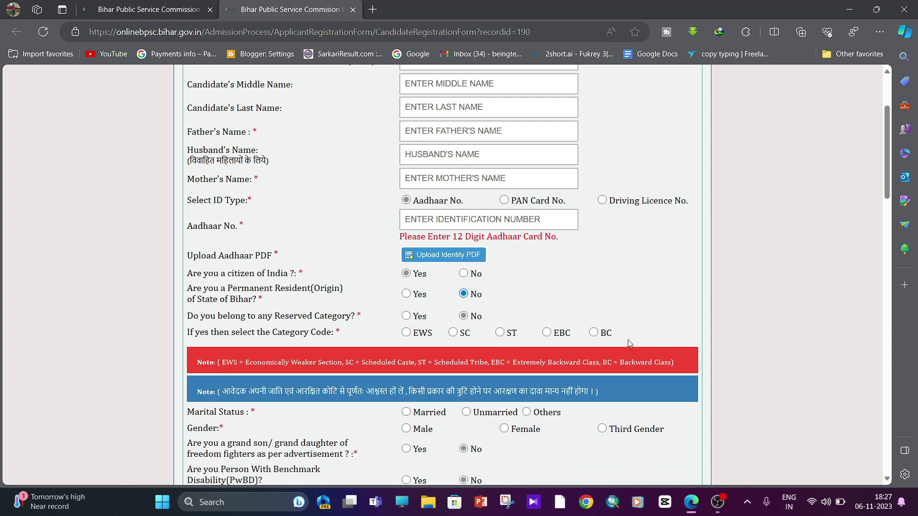
- Examine the reserved category codes and the marital status, gender, freedom fighter, disability and ex-serviceman questions
drag(632, 333, 432, 337)
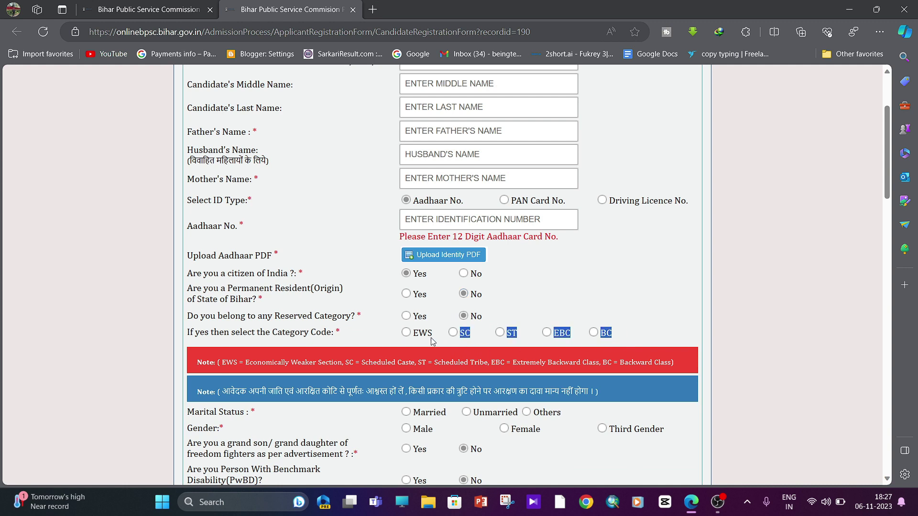
click(651, 340)
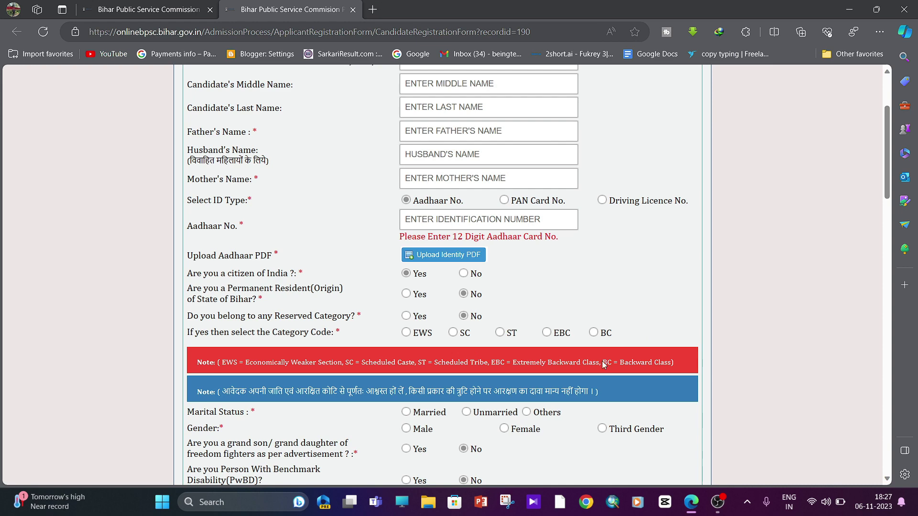
scroll(544, 361, down, 2)
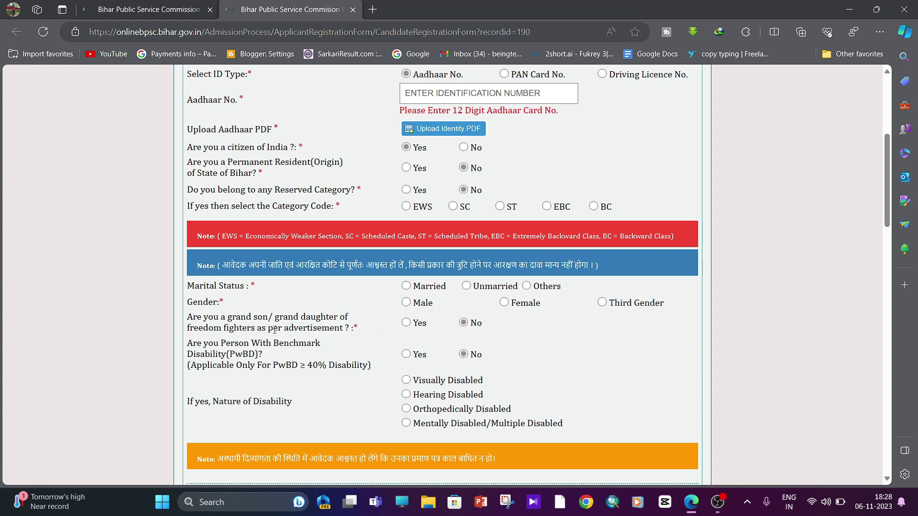
scroll(254, 331, down, 3)
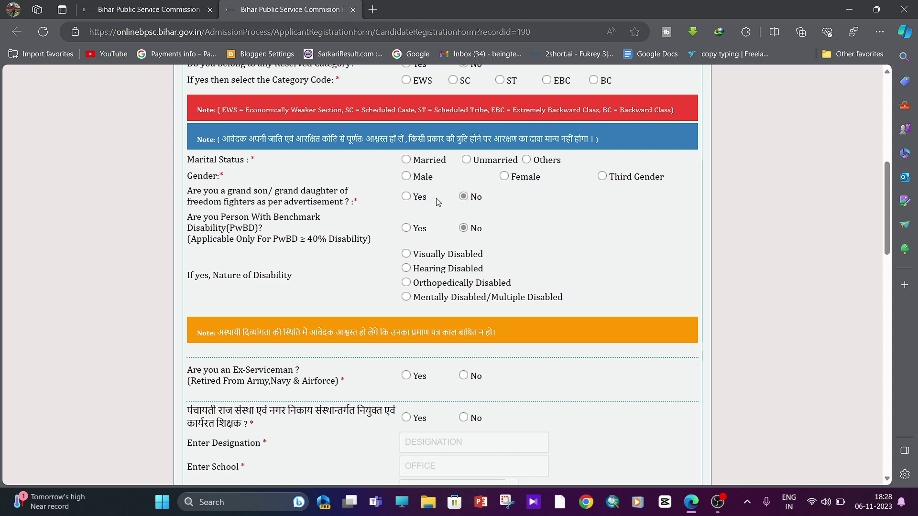
scroll(343, 242, down, 3)
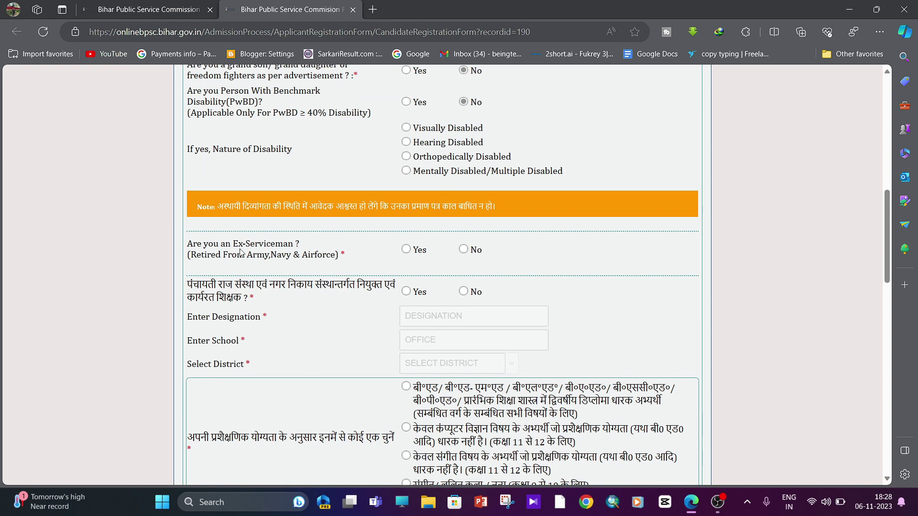
scroll(471, 254, down, 4)
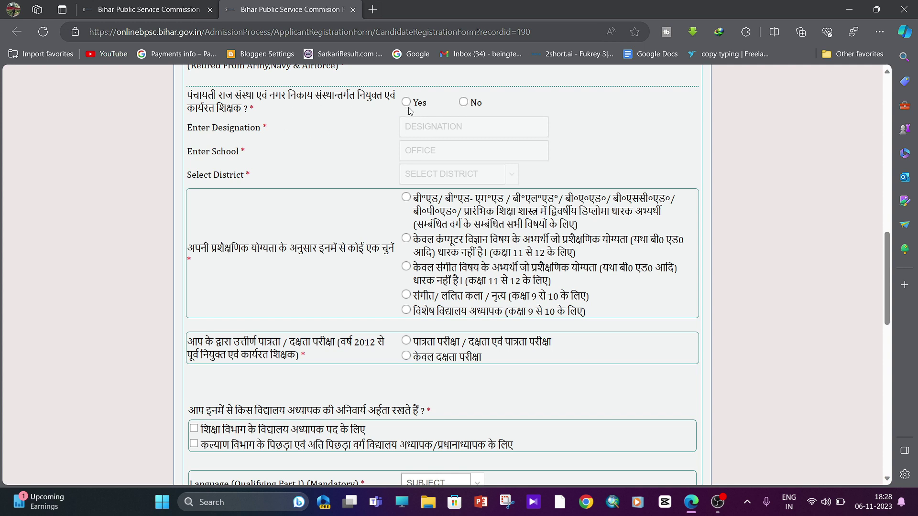
- Answer No to the question about teachers serving in Panchayati Raj or municipal bodies and choose the B.Ed./diploma training qualification for all subjects
drag(526, 99, 369, 106)
scroll(330, 232, down, 1)
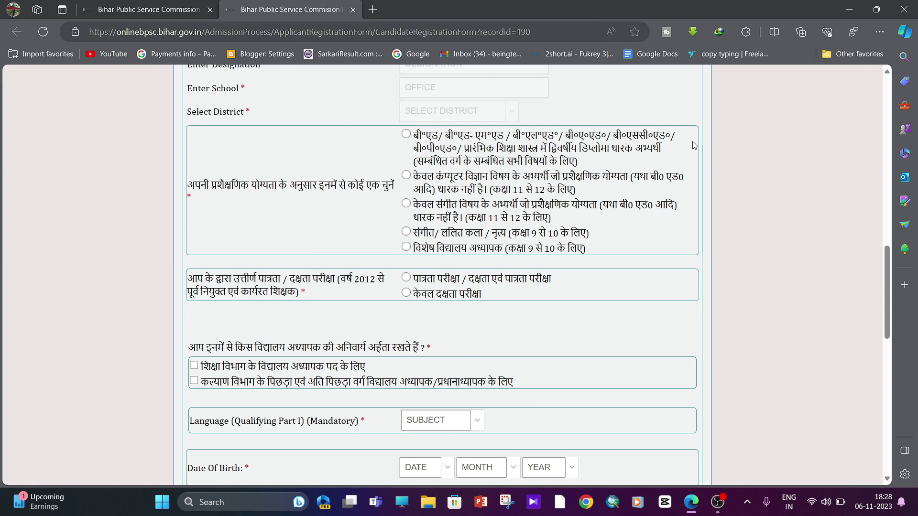
click(406, 134)
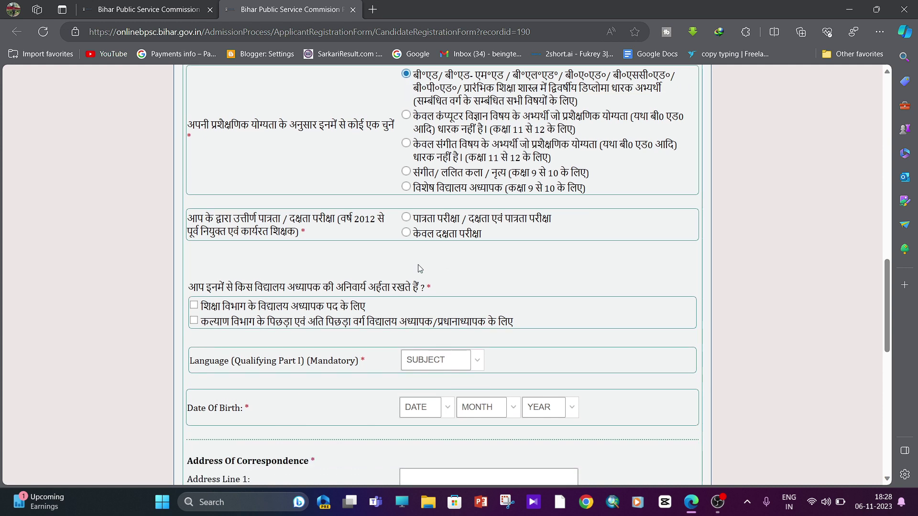
scroll(420, 266, down, 1)
- Try केवल दक्षता परीक्षा as the passed examination, and set it to पात्रता परीक्षा / दक्षता एवं पात्रता परीक्षा
drag(190, 214, 515, 239)
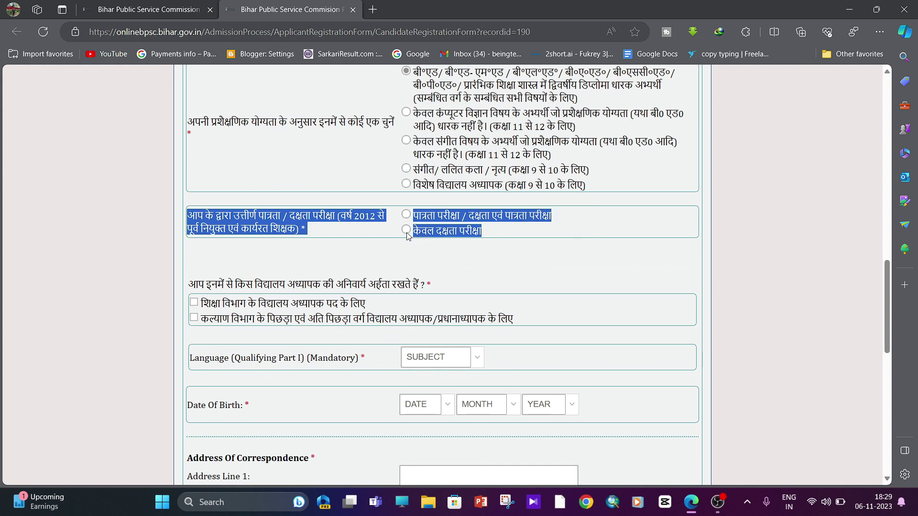
click(533, 236)
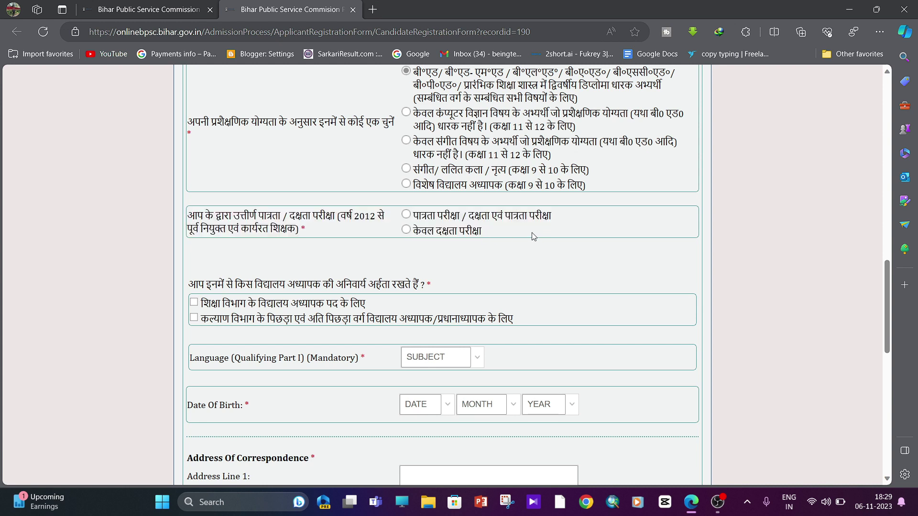
click(406, 232)
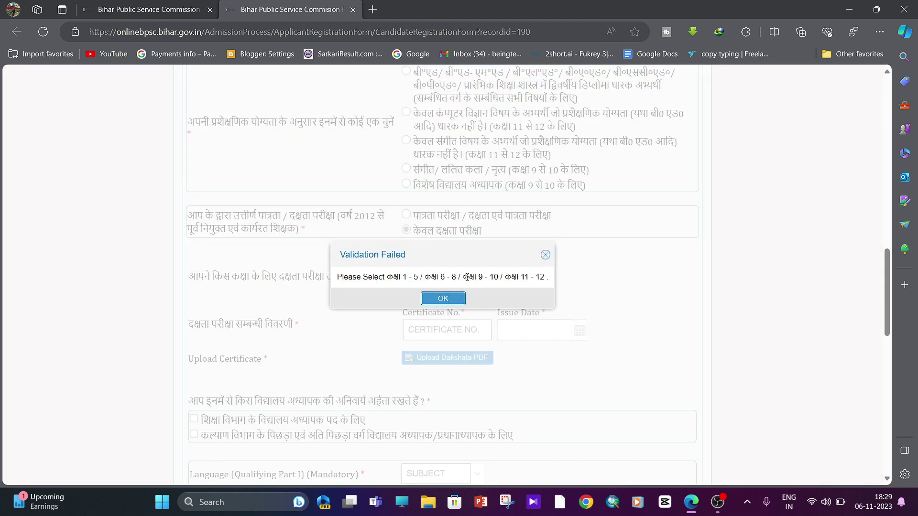
click(443, 299)
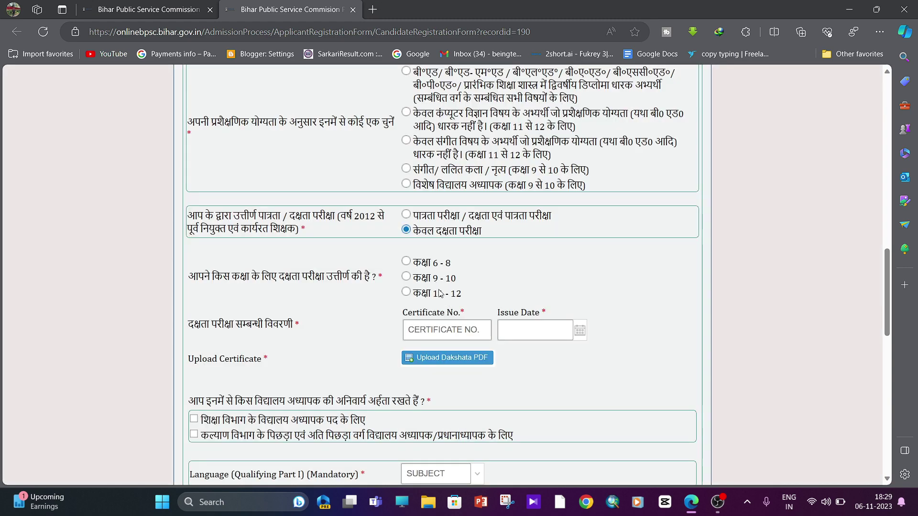
click(406, 216)
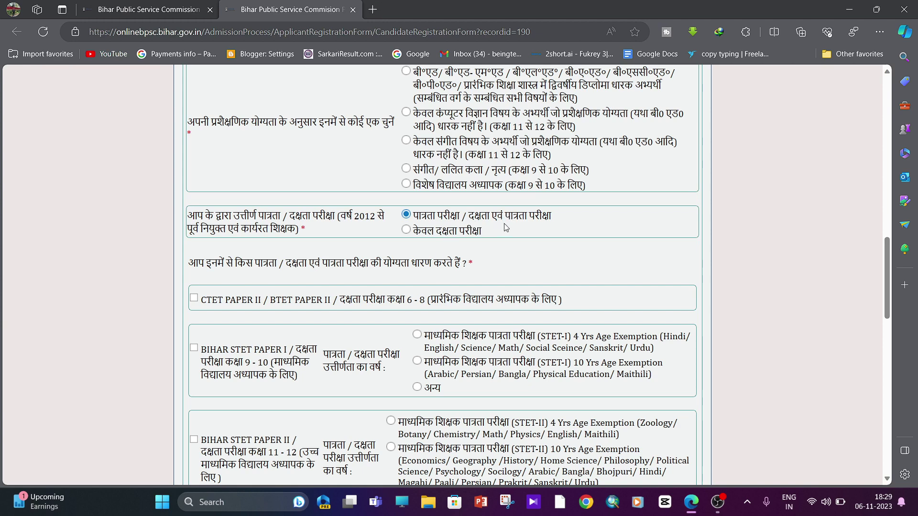
- Review the eligibility test options for each class level and try to tick CTET PAPER II / BTET PAPER II for classes 6 - 8
scroll(430, 300, down, 1)
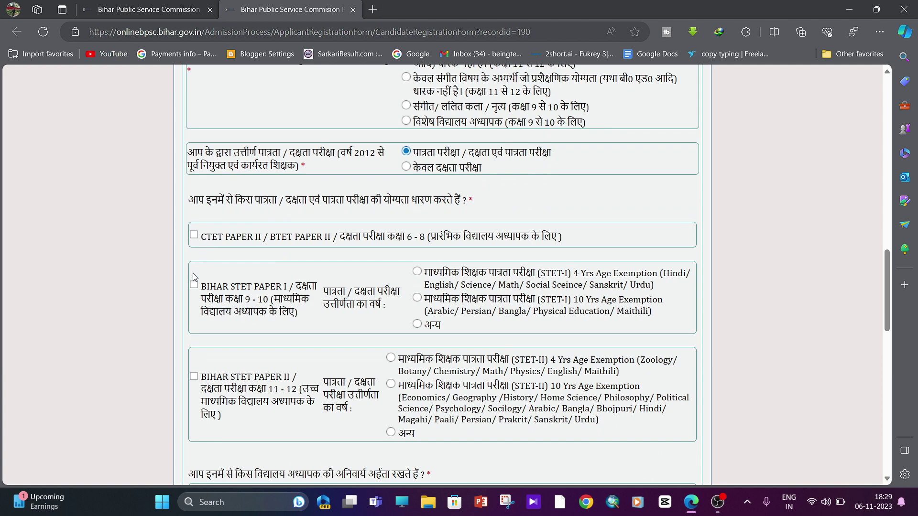
scroll(207, 279, down, 1)
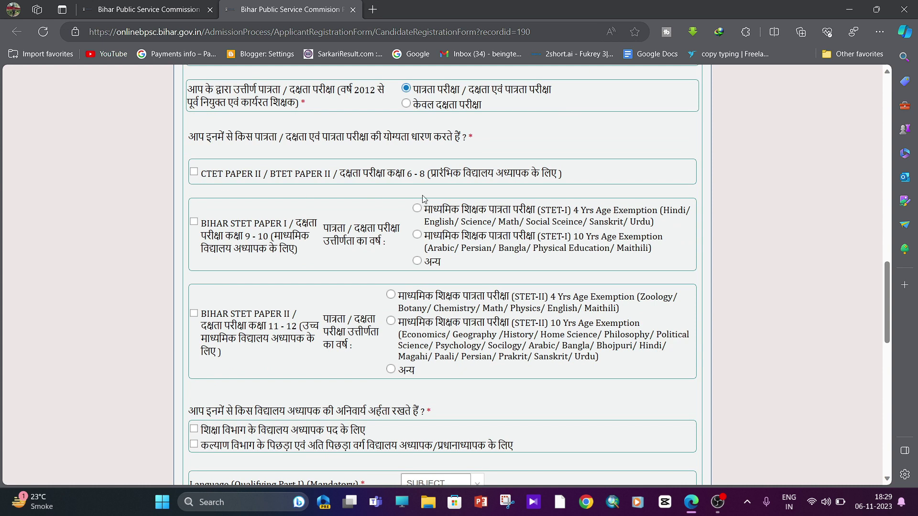
drag(201, 173, 439, 175)
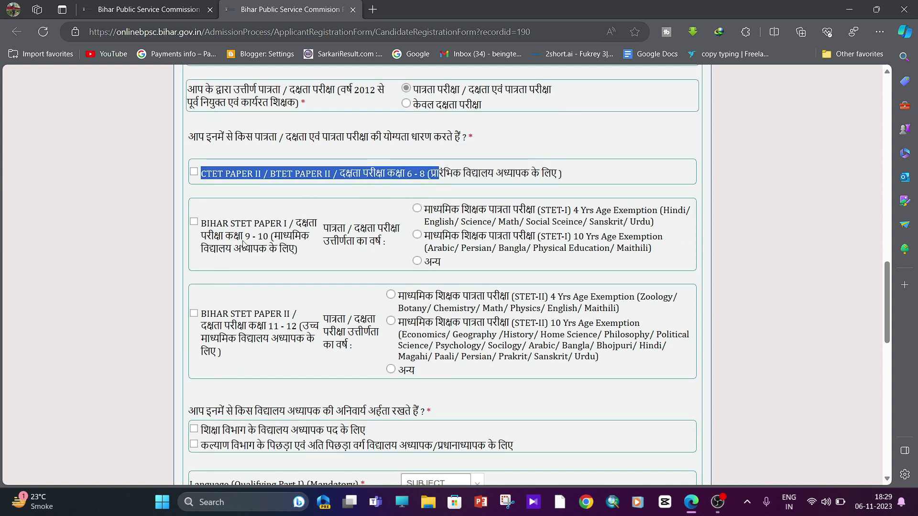
drag(244, 237, 293, 238)
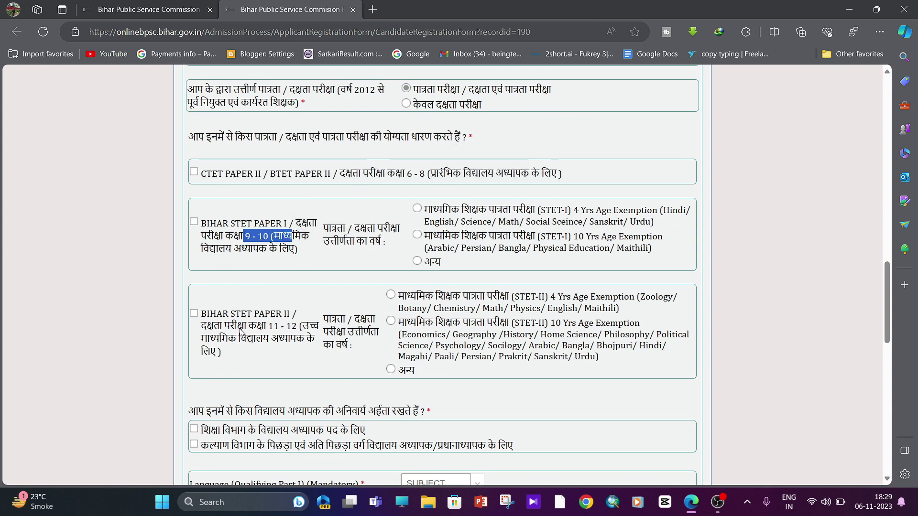
drag(238, 326, 298, 341)
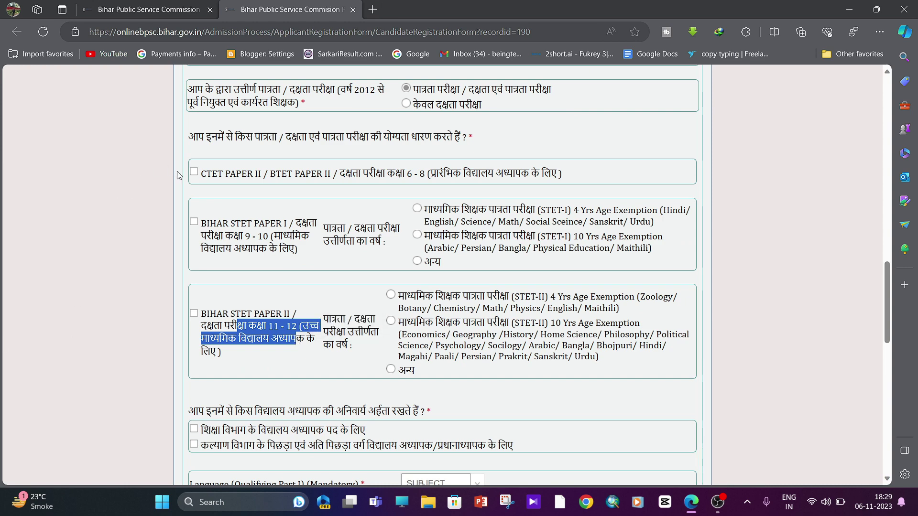
click(193, 172)
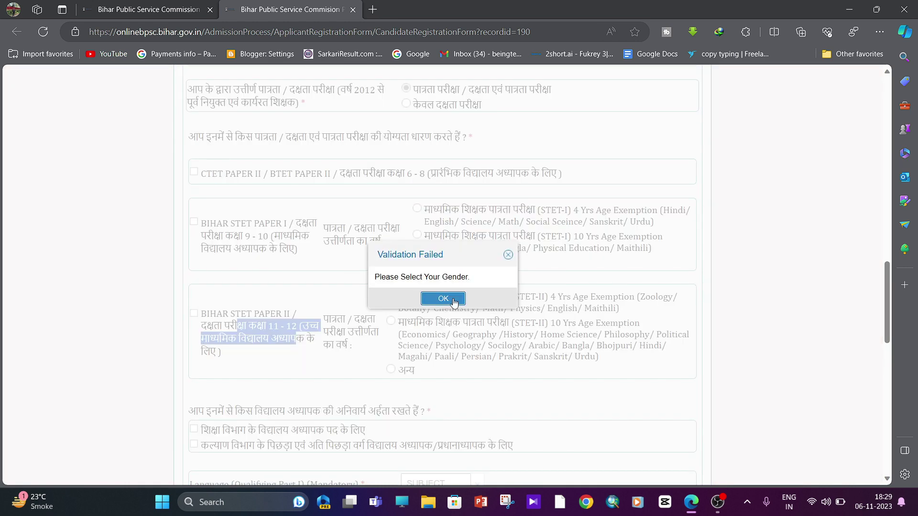
click(441, 297)
- Set the gender to Male and try again to tick CTET PAPER II / BTET PAPER II for classes 6 - 8
scroll(338, 207, up, 15)
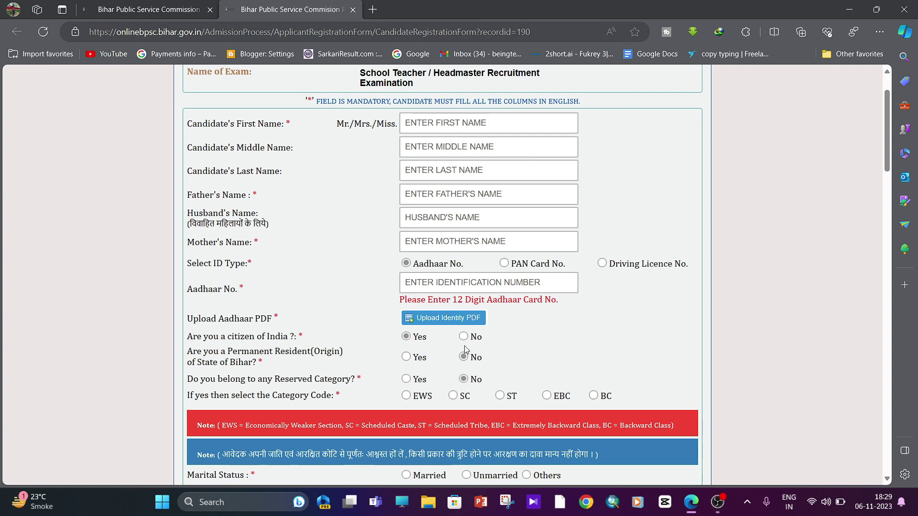
scroll(512, 241, down, 5)
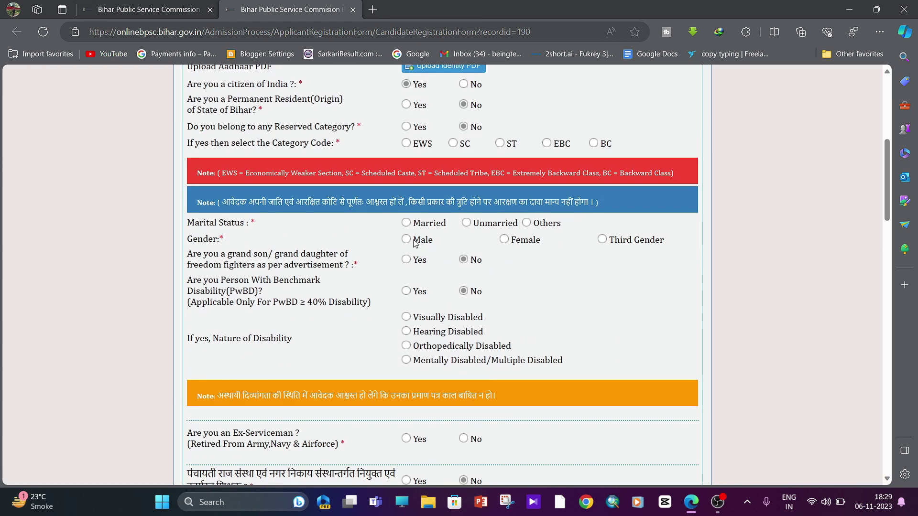
click(415, 244)
scroll(287, 215, down, 18)
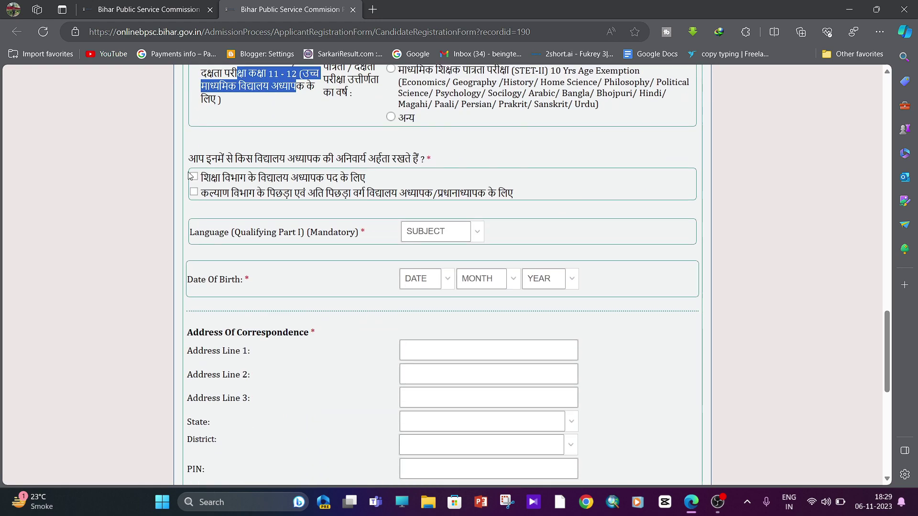
scroll(321, 263, up, 5)
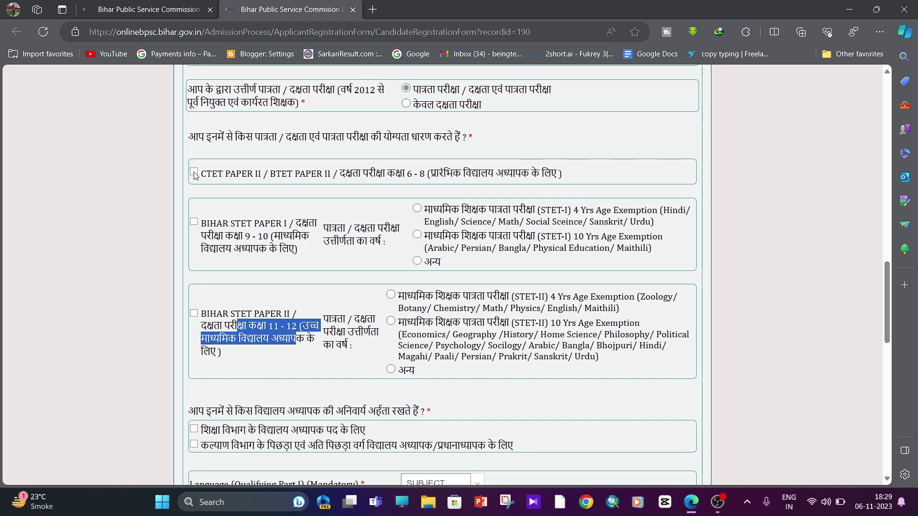
click(194, 173)
click(442, 299)
- Answer No to the ex-serviceman question
scroll(442, 299, up, 10)
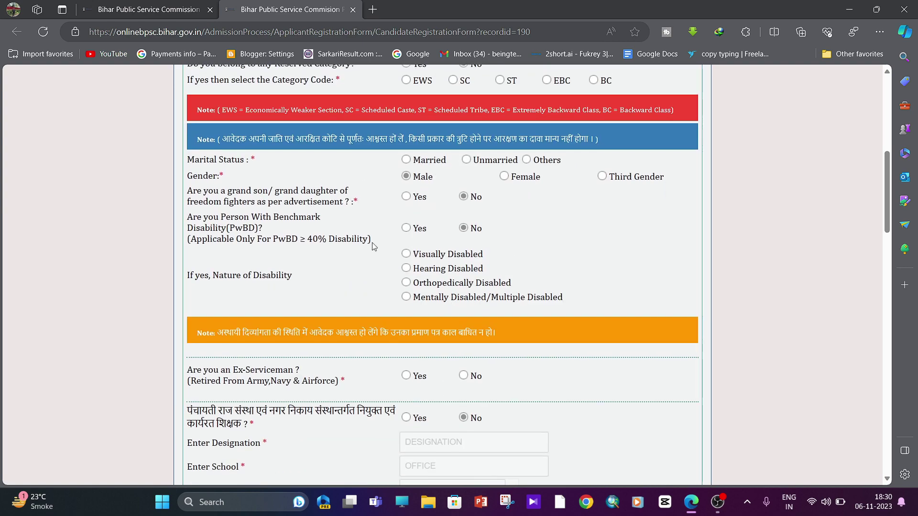
click(463, 376)
scroll(447, 294, up, 7)
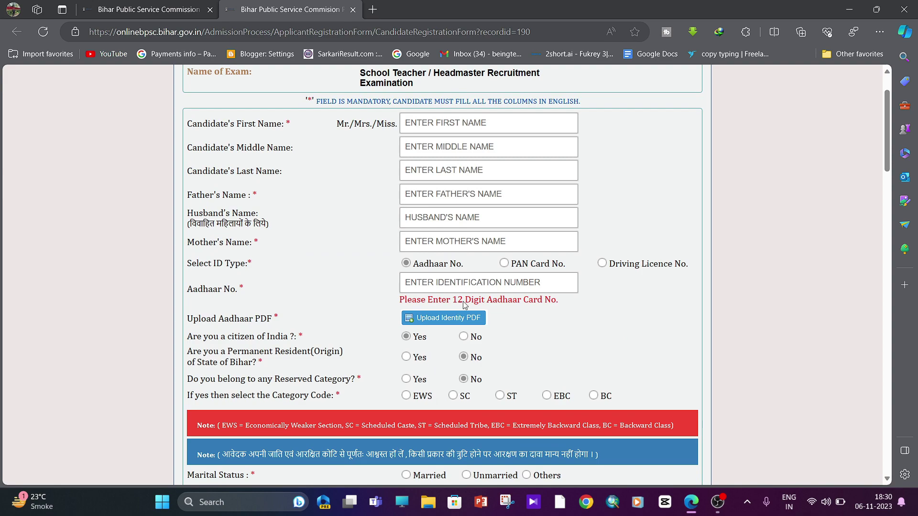
scroll(438, 184, down, 6)
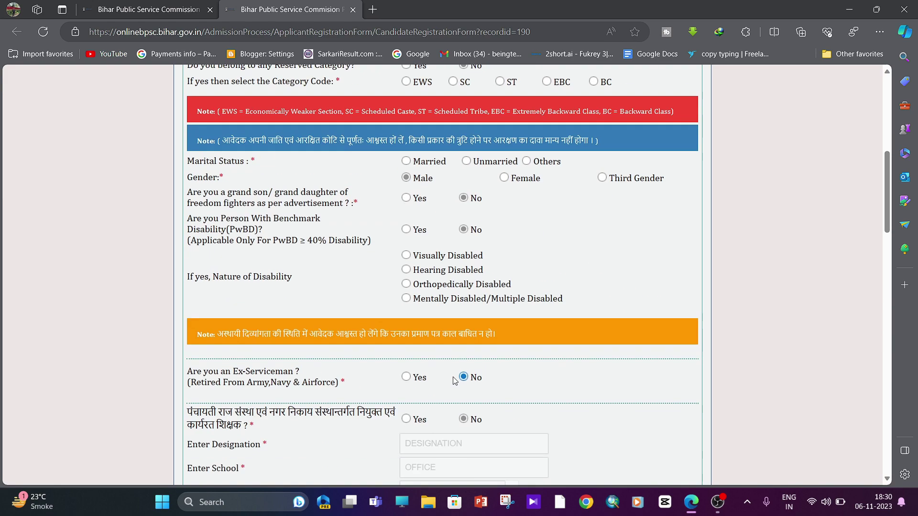
scroll(465, 185, up, 3)
scroll(459, 241, down, 15)
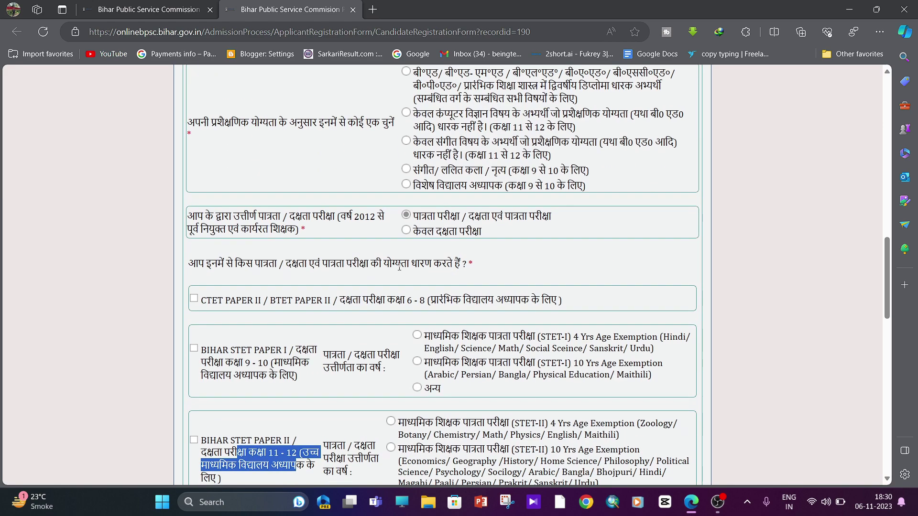
- Tick CTET PAPER II / BTET PAPER II for classes 6 - 8 and BIHAR STET PAPER I for classes 9 - 10
click(194, 110)
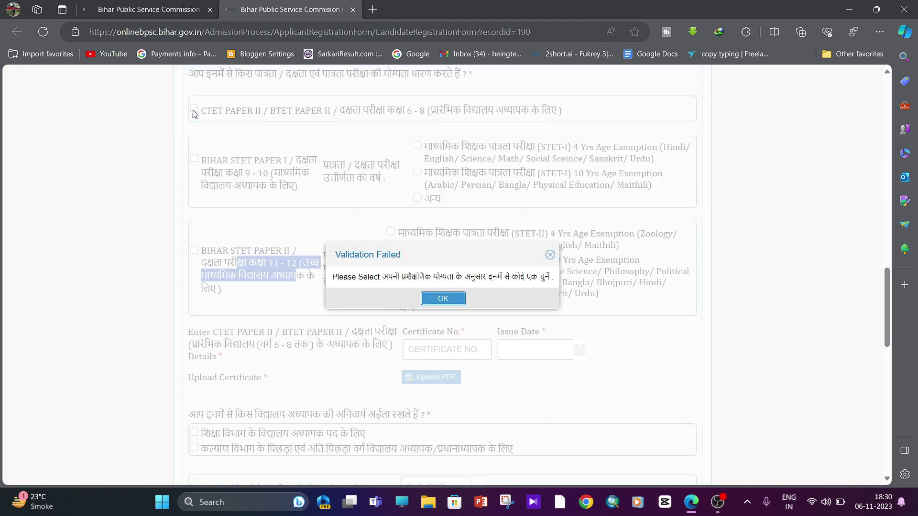
click(445, 299)
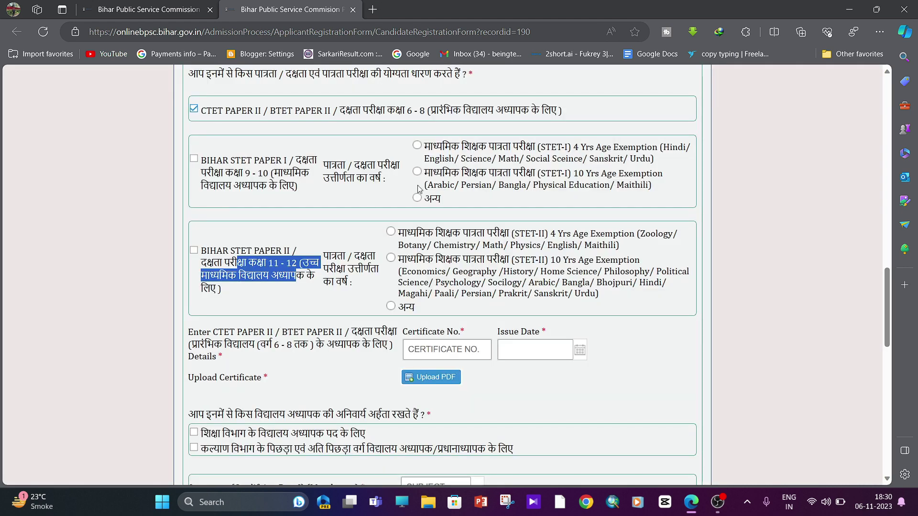
click(194, 159)
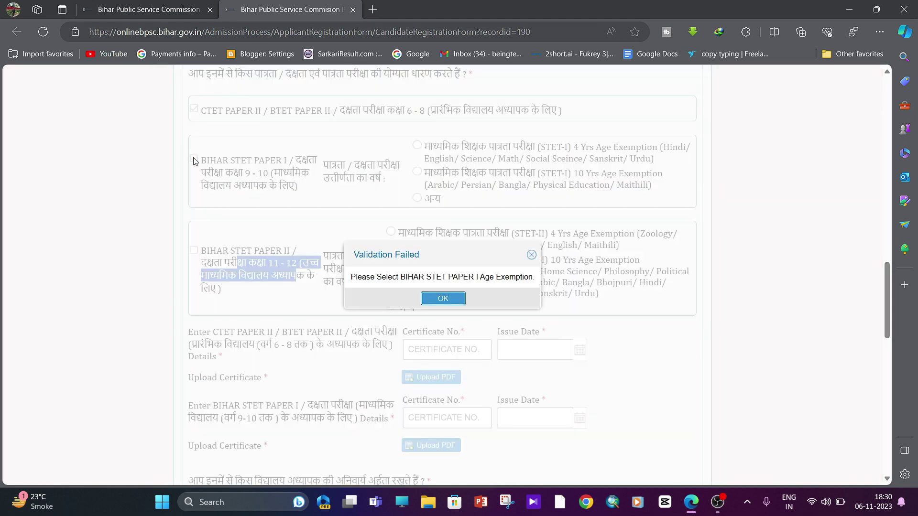
click(445, 299)
drag(202, 158, 260, 161)
drag(202, 110, 185, 117)
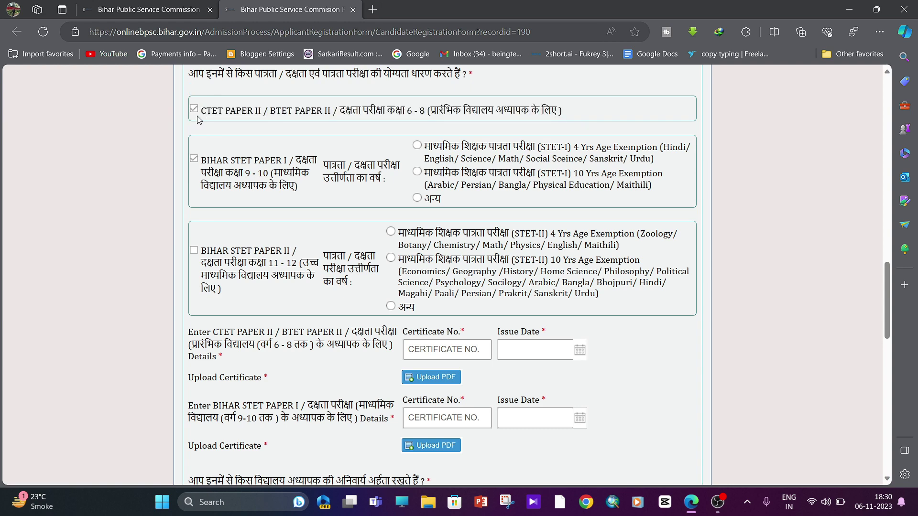
- Untick CTET PAPER II / BTET PAPER II and tick BIHAR STET PAPER II for classes 11 - 12
click(193, 109)
click(441, 297)
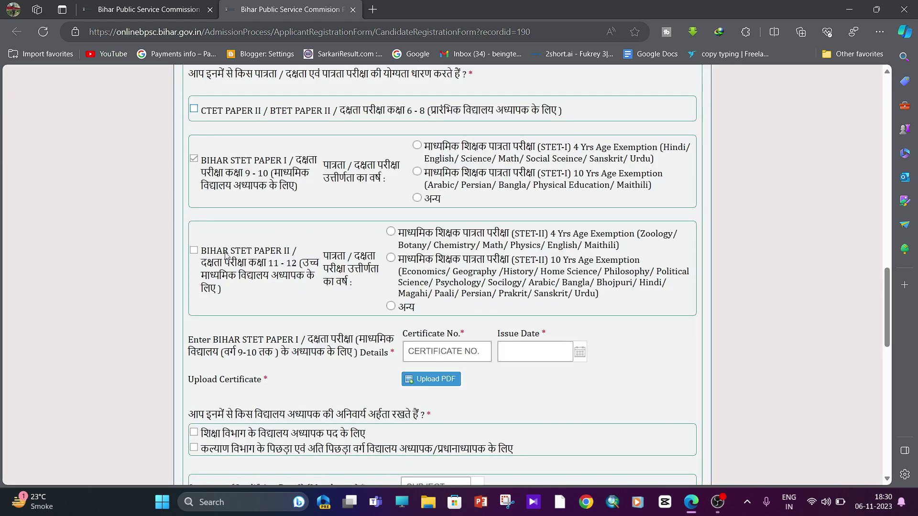
click(194, 252)
click(443, 298)
drag(201, 240, 259, 268)
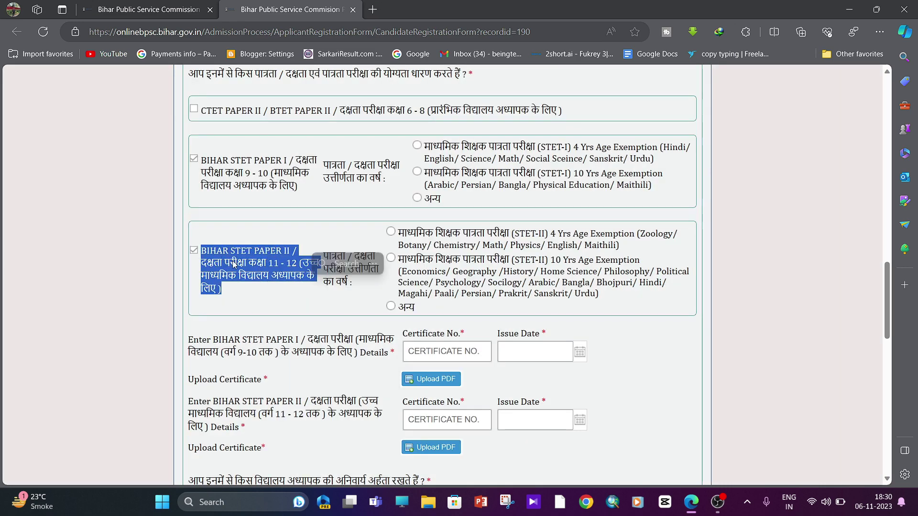
- Untick both BIHAR STET PAPER II and BIHAR STET PAPER I
click(194, 251)
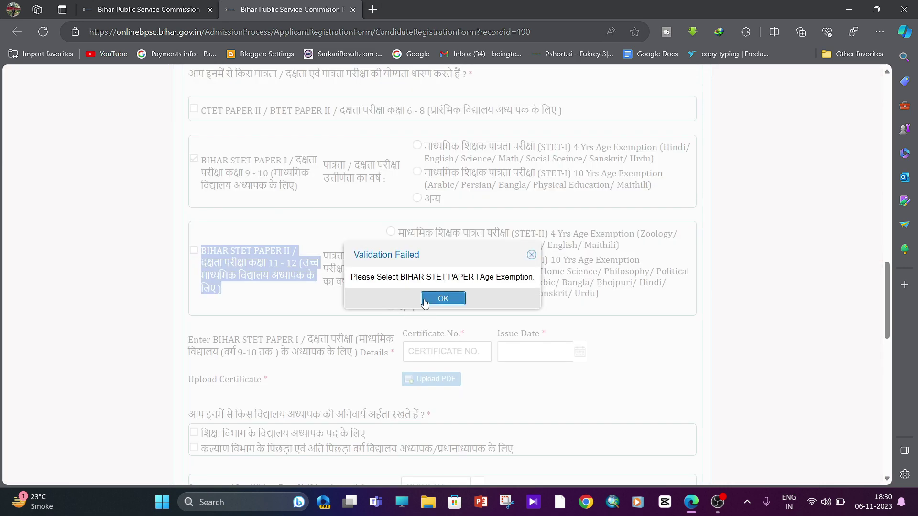
click(442, 300)
click(195, 159)
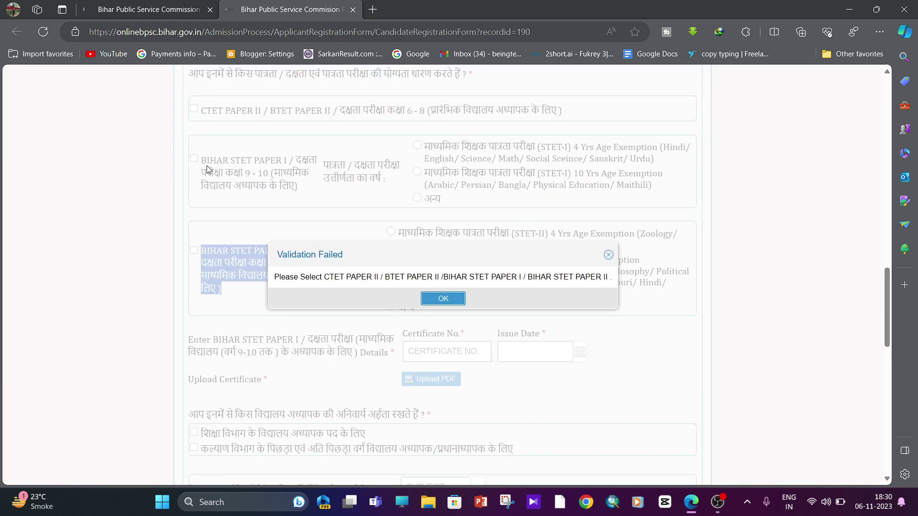
click(443, 299)
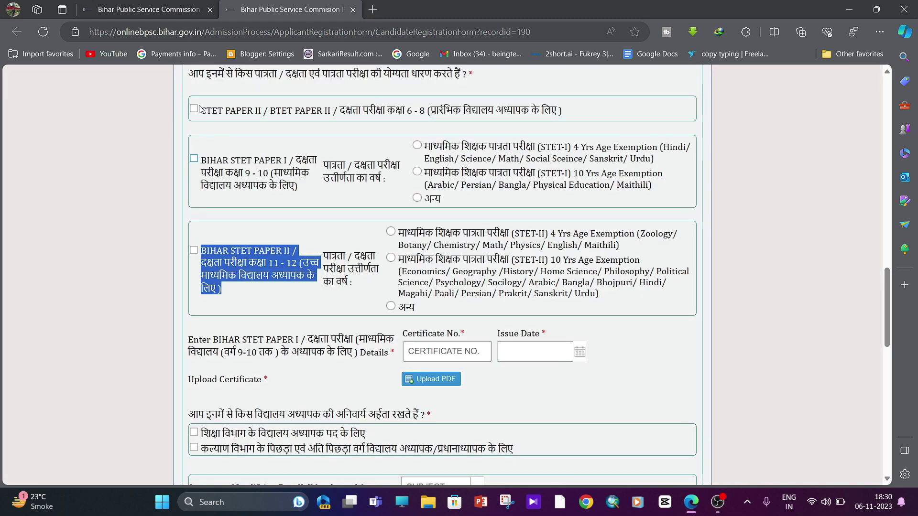
- Tick both CTET PAPER II / BTET PAPER II for classes 6 - 8 and BIHAR STET PAPER I for classes 9 - 10
click(200, 109)
click(441, 299)
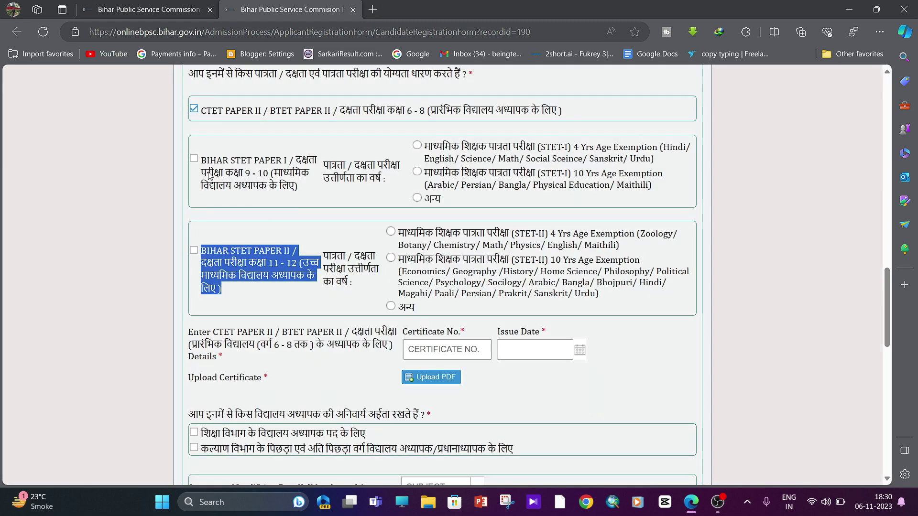
click(196, 160)
click(450, 302)
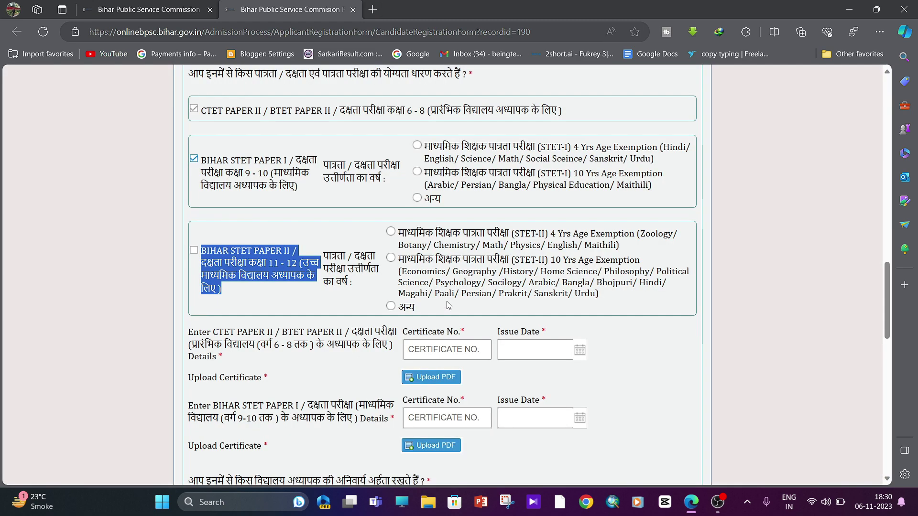
- Choose the STET-I 4 Yrs Age Exemption option for BIHAR STET PAPER I and review the subjects covered by each exemption
click(277, 221)
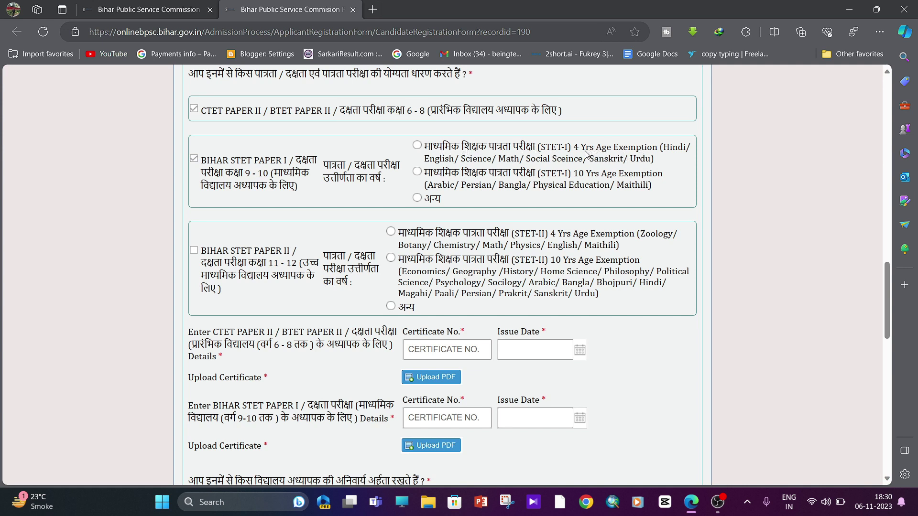
click(418, 146)
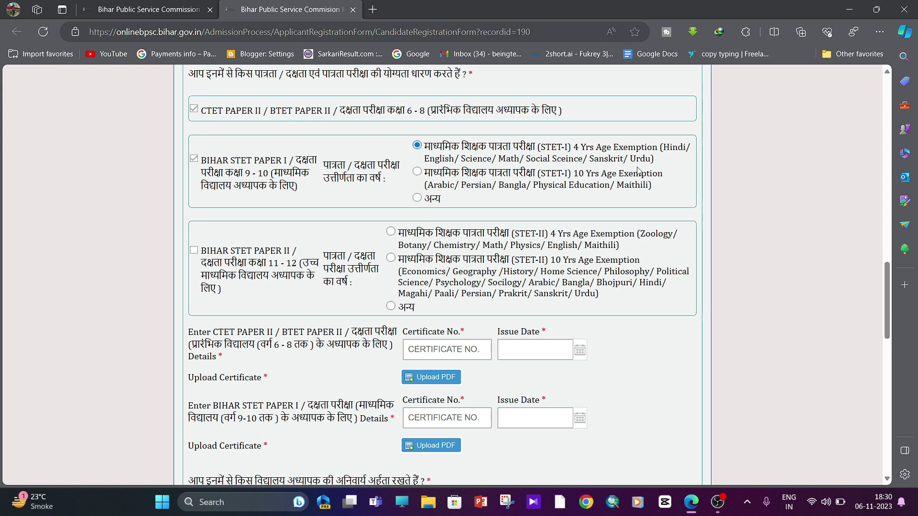
drag(652, 148, 687, 149)
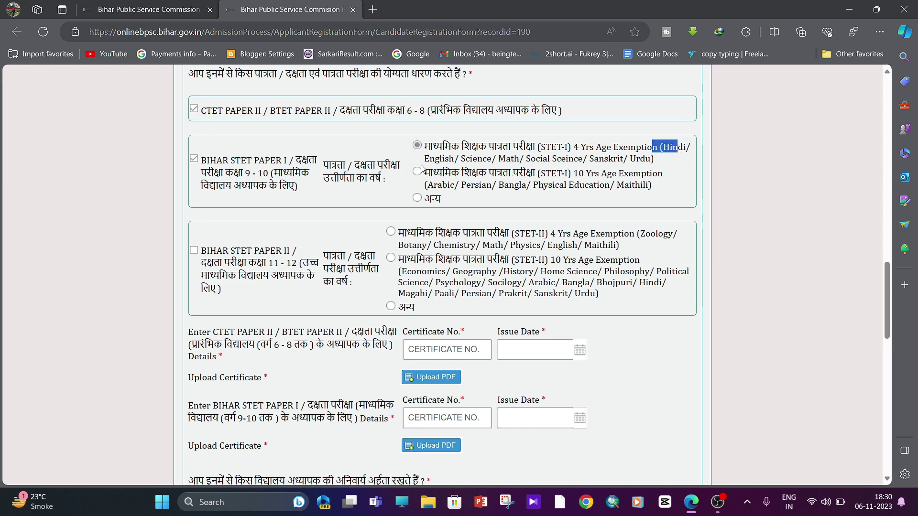
drag(425, 158, 656, 165)
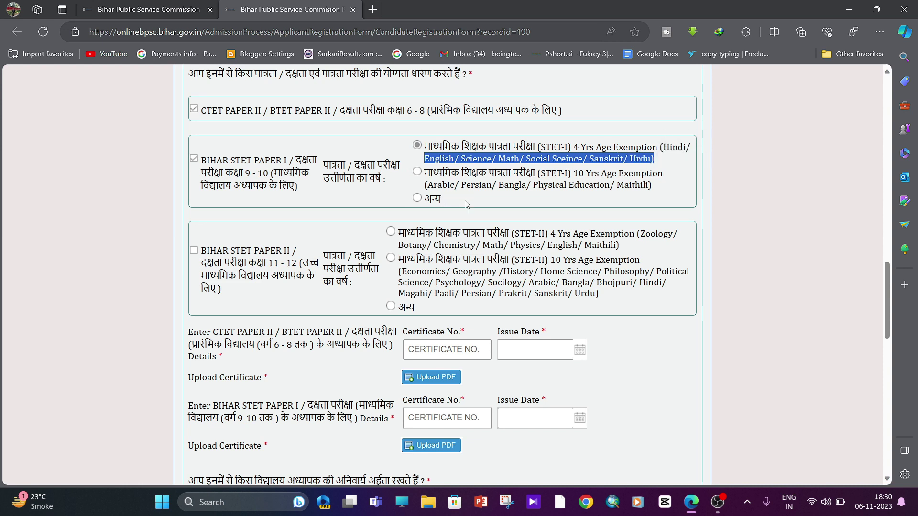
drag(428, 186, 641, 199)
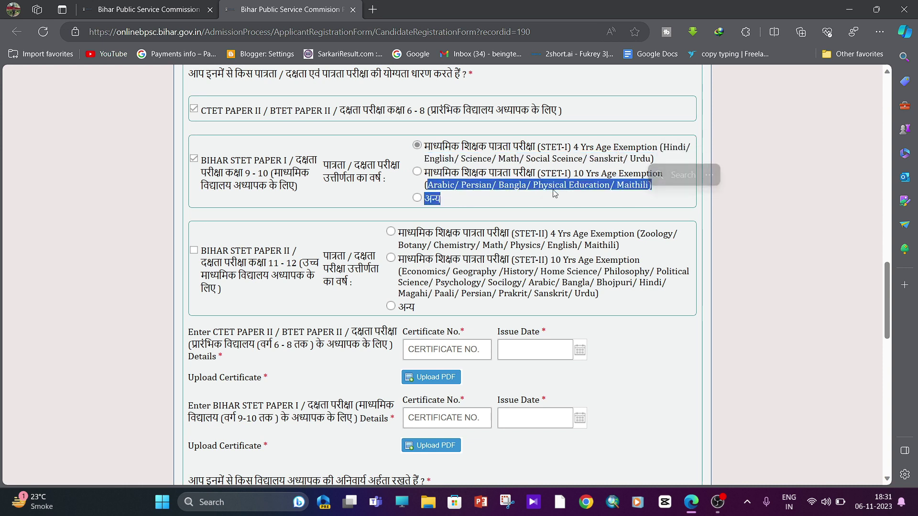
click(458, 162)
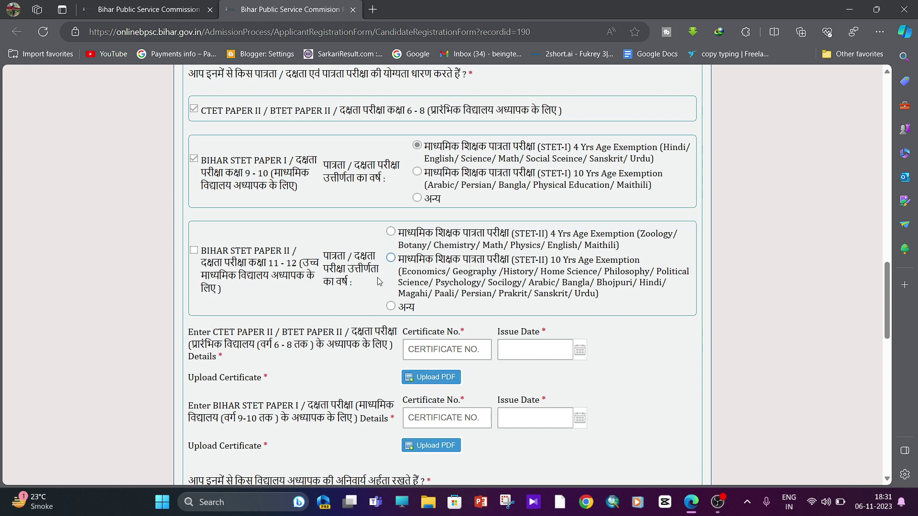
- Examine the certificate number, issue date and PDF upload fields for CTET/BTET PAPER II and BIHAR STET PAPER I, plus the sections that follow
scroll(380, 282, down, 2)
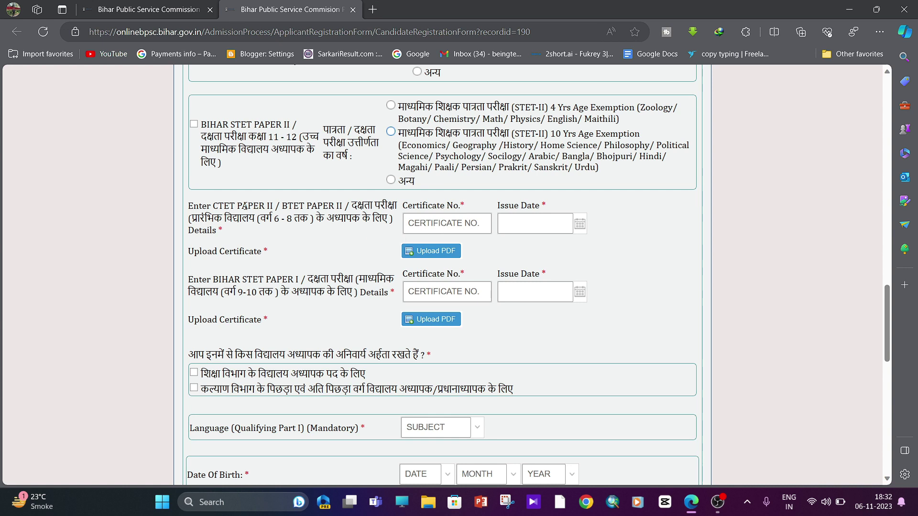
drag(194, 207, 343, 208)
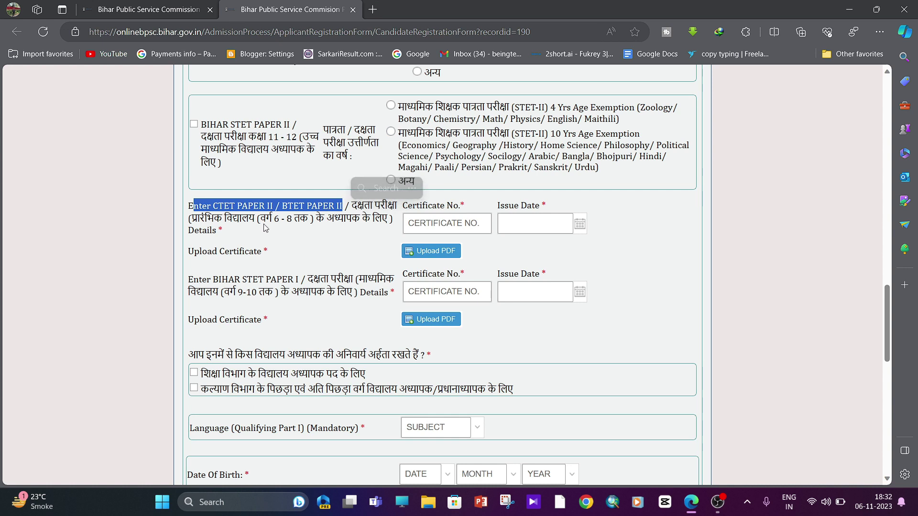
click(414, 223)
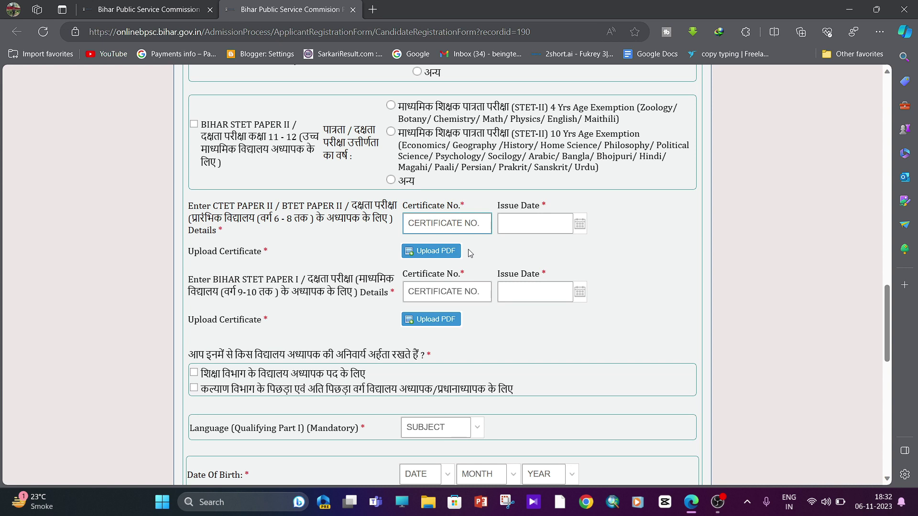
drag(234, 281, 303, 282)
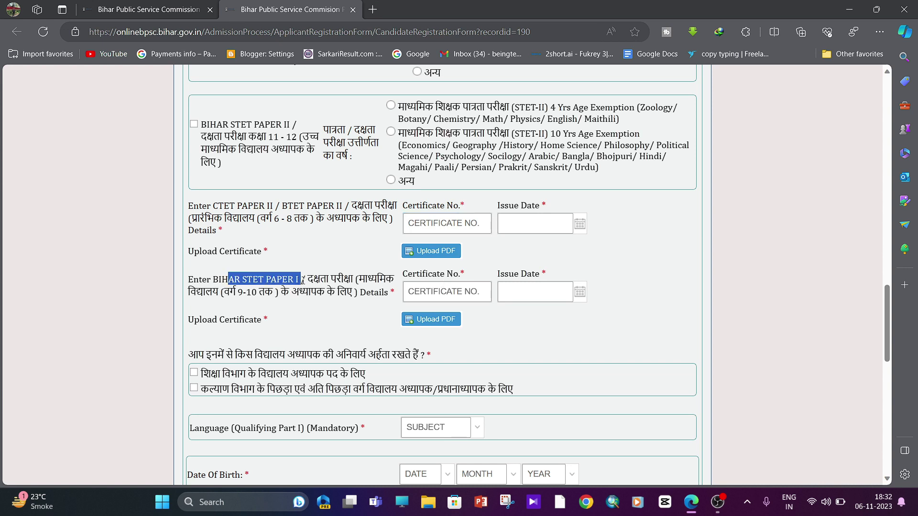
click(432, 289)
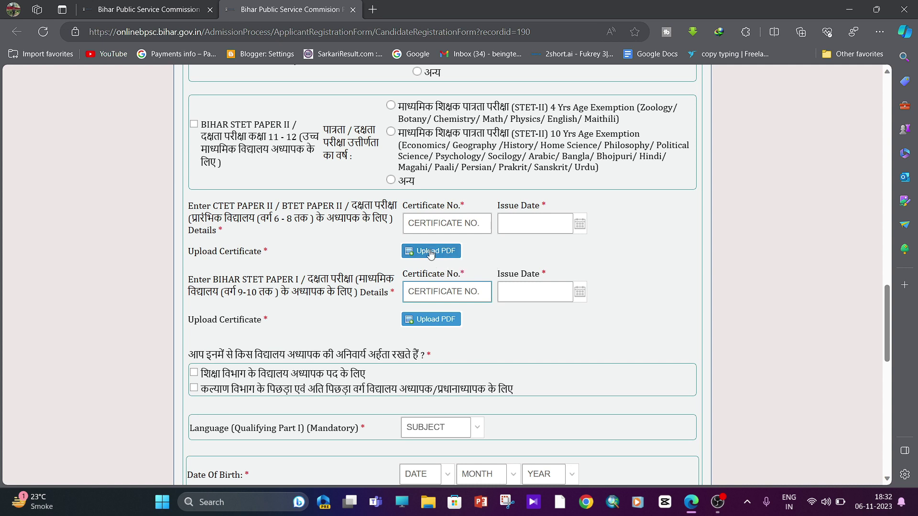
click(584, 227)
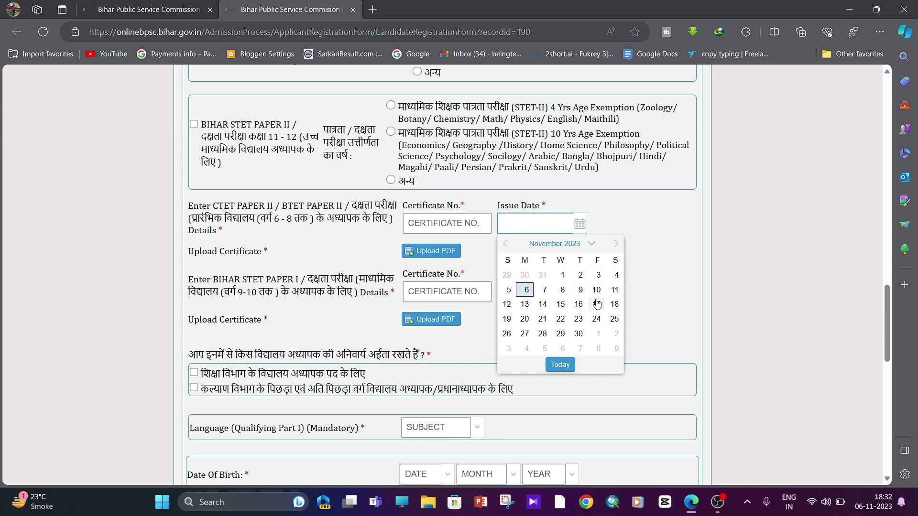
click(662, 252)
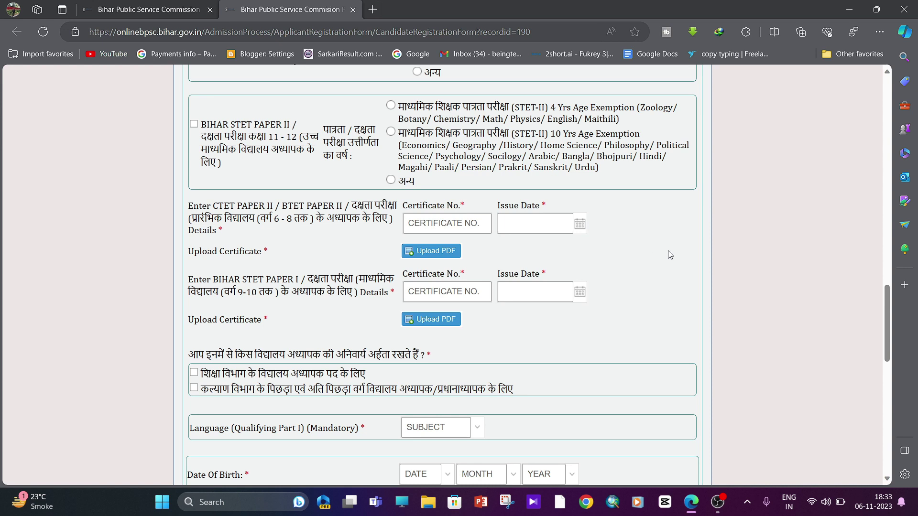
drag(668, 232, 676, 260)
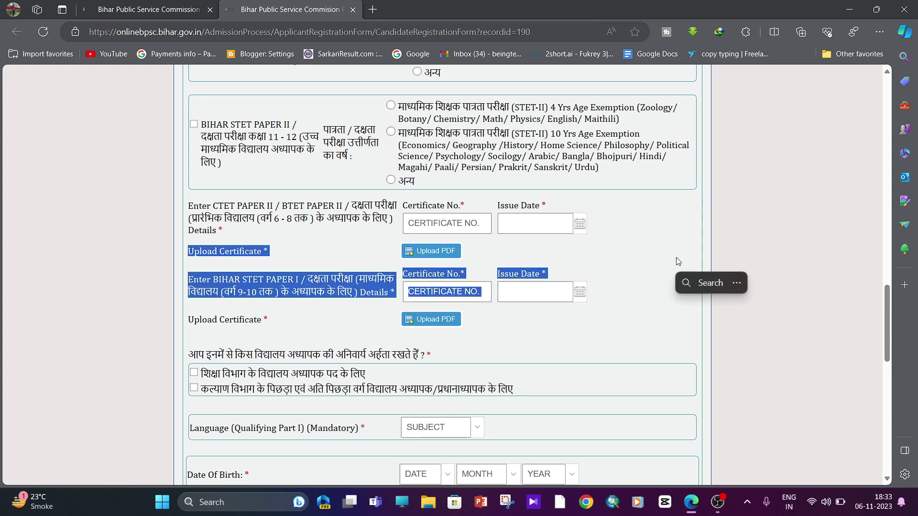
click(653, 245)
click(668, 234)
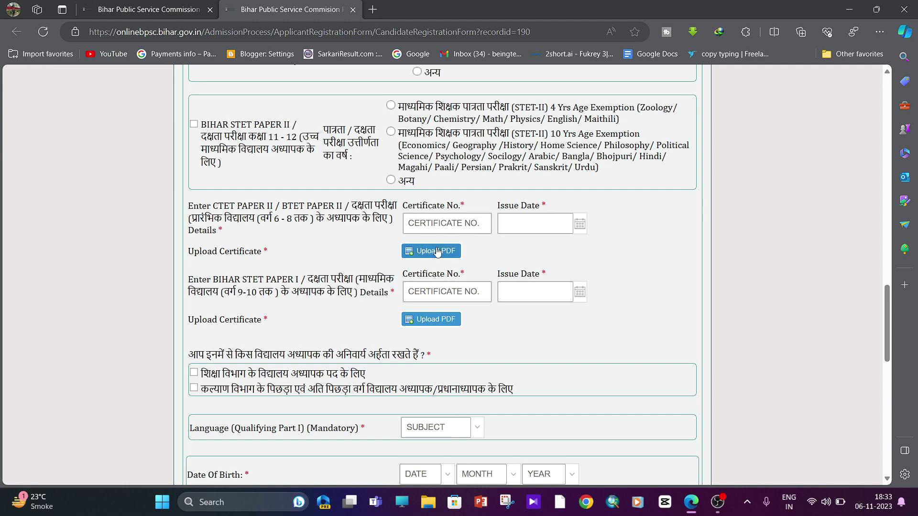
scroll(411, 320, down, 5)
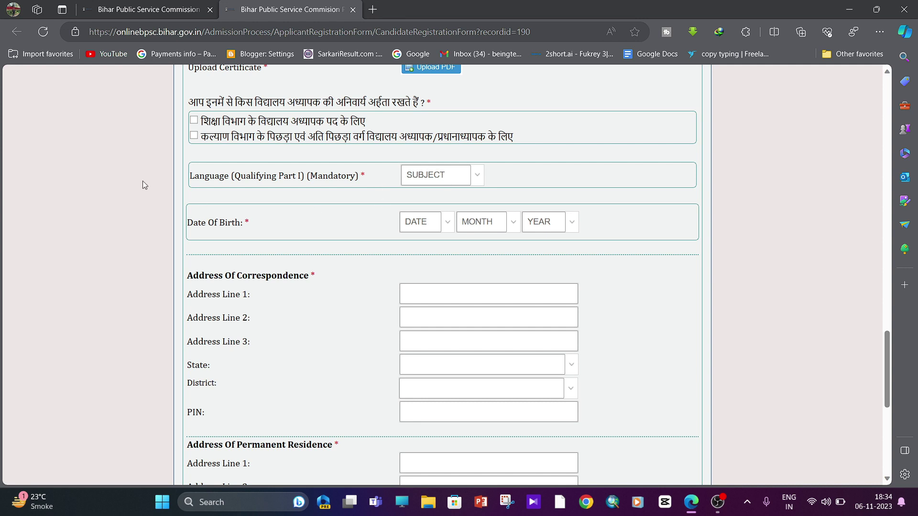
- View the subject choices for the mandatory Language (Qualifying Part I) field without selecting one
click(438, 181)
click(477, 176)
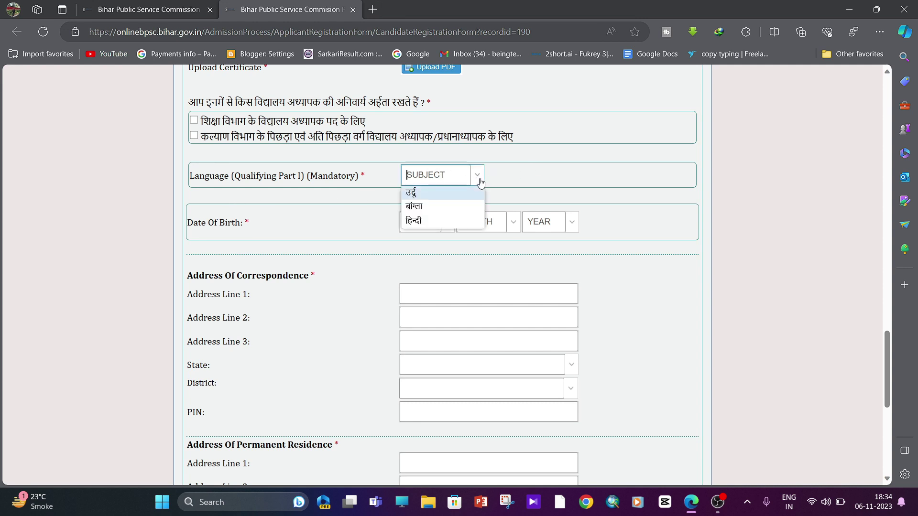
click(572, 183)
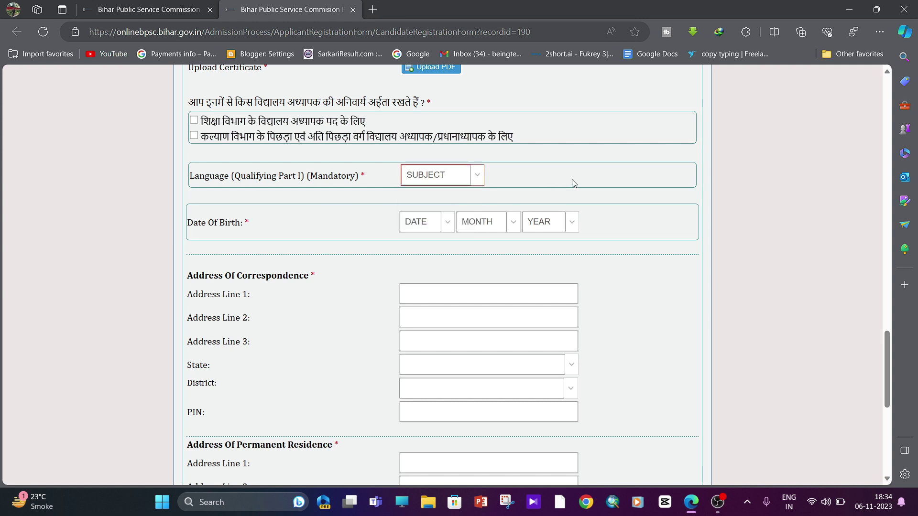
- Review the address, essential qualification, mobile/mail verification and captcha sections, and recheck the form back up to the candidate's name fields
scroll(496, 209, down, 1)
scroll(495, 209, down, 6)
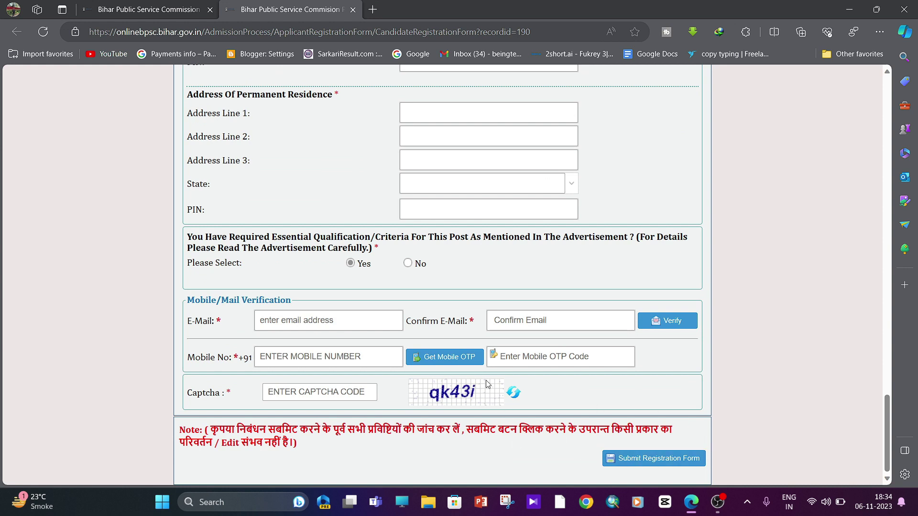
scroll(554, 360, up, 6)
scroll(554, 361, up, 3)
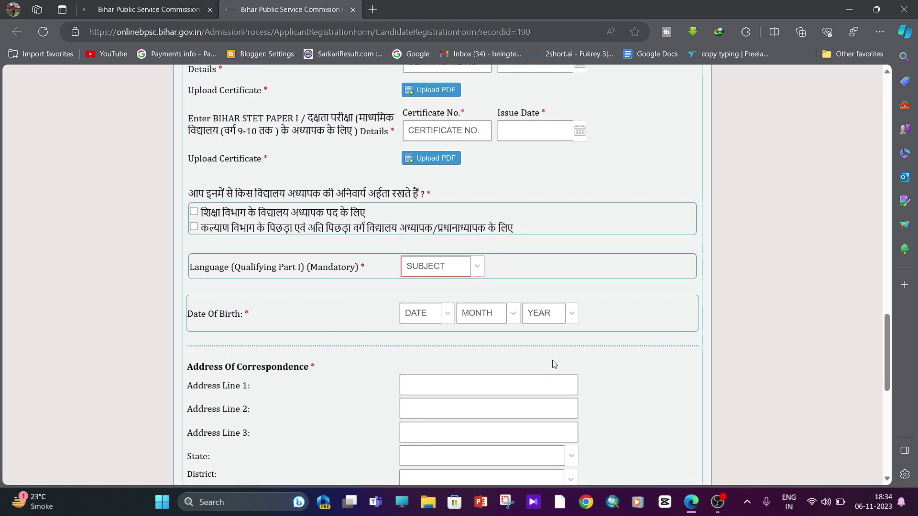
scroll(553, 363, up, 6)
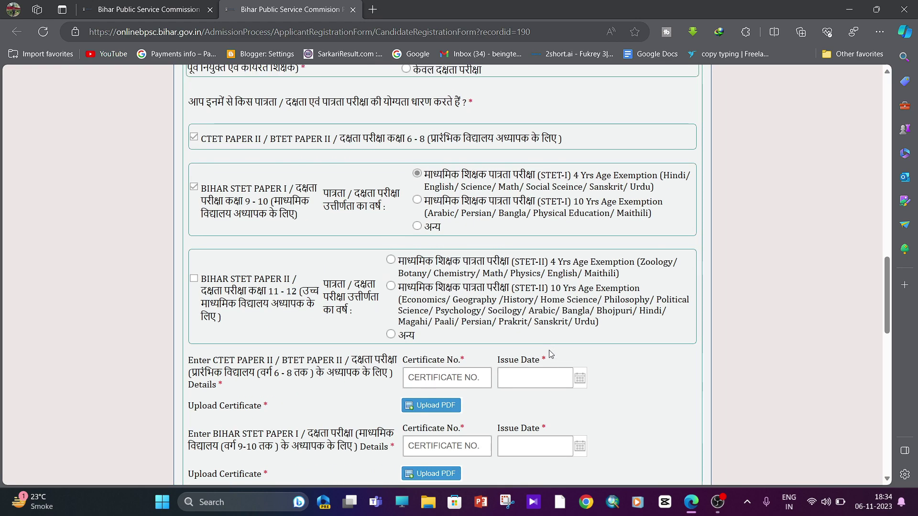
scroll(552, 358, up, 5)
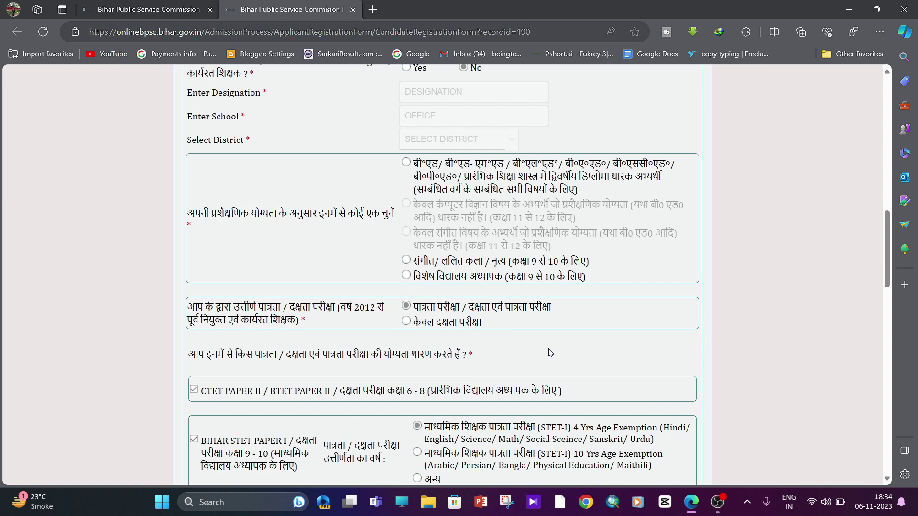
scroll(549, 349, up, 7)
scroll(549, 349, down, 4)
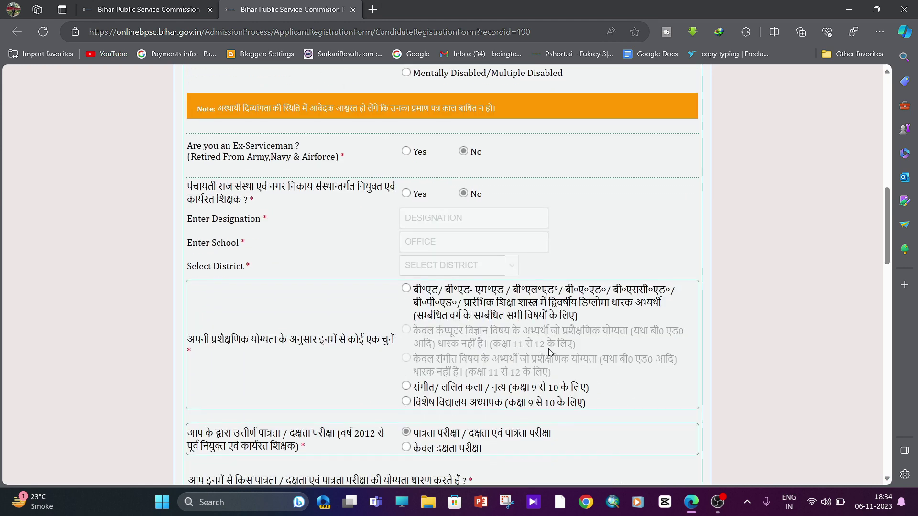
scroll(549, 348, up, 4)
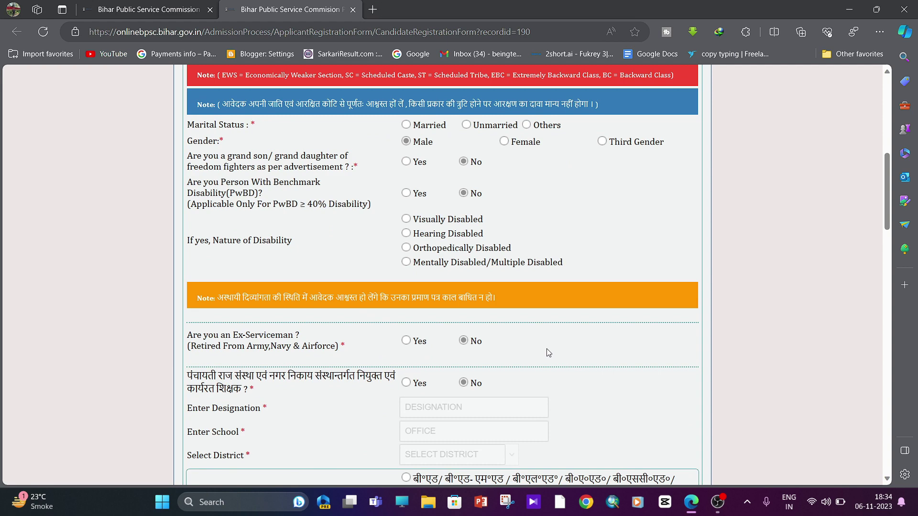
scroll(549, 352, up, 8)
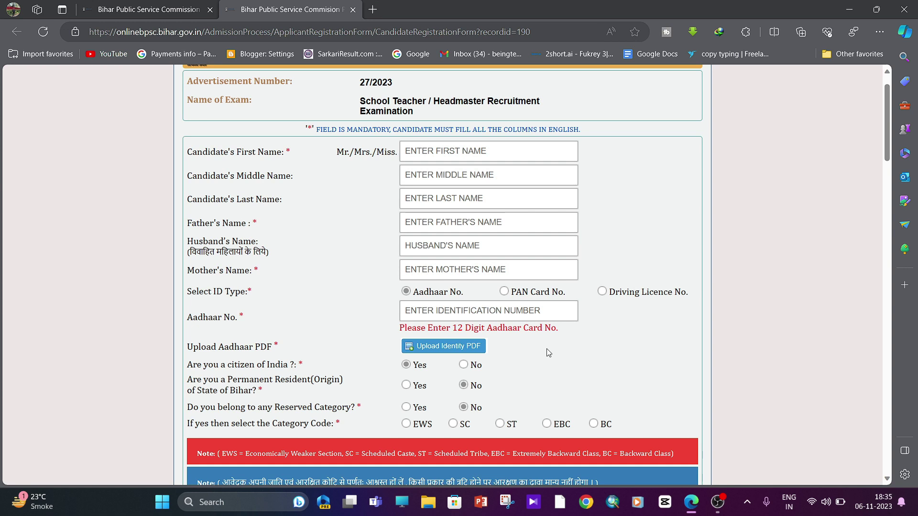
click(720, 512)
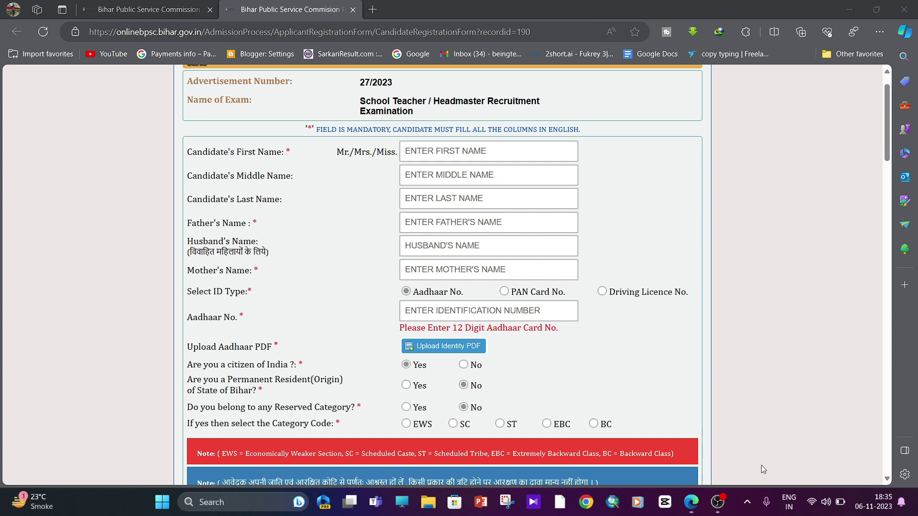
click(720, 512)
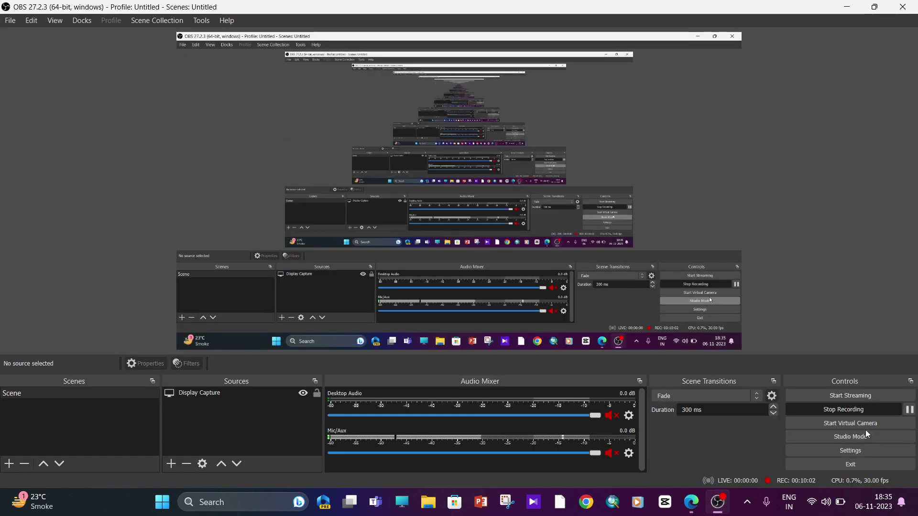